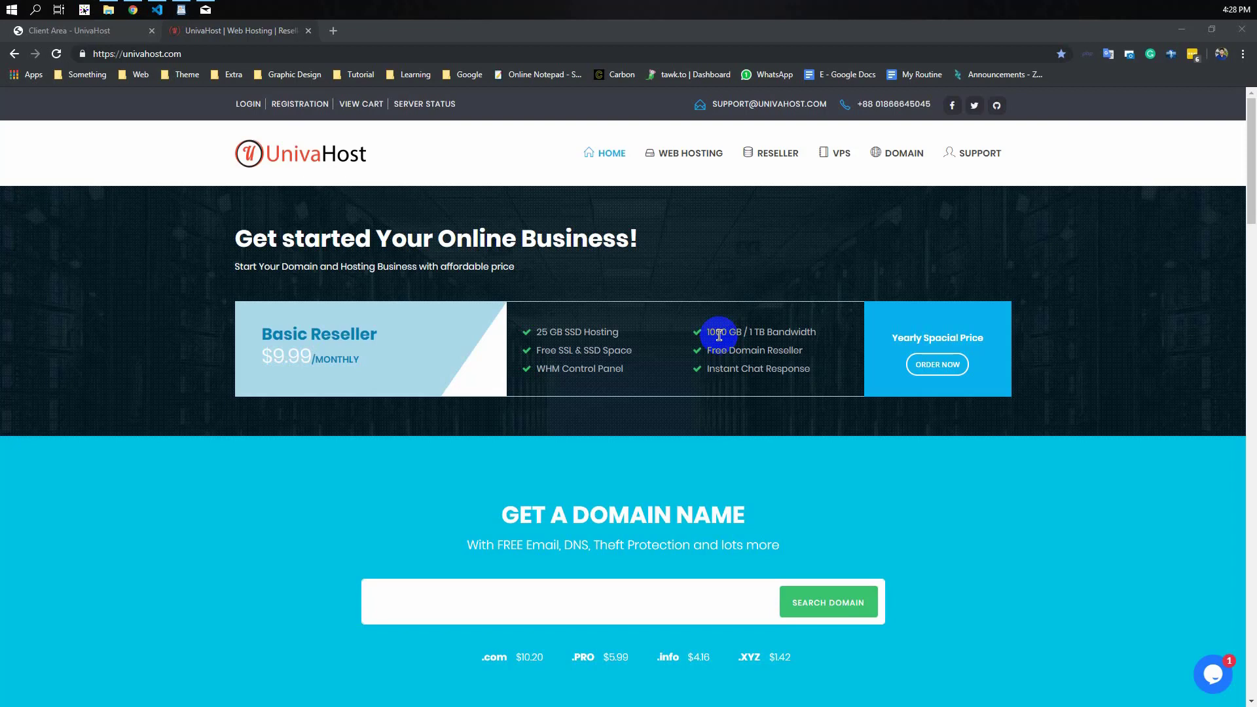
Browse the UnivaHost site and view the Web Hosting plans page.
scroll(337, 365, down, 10)
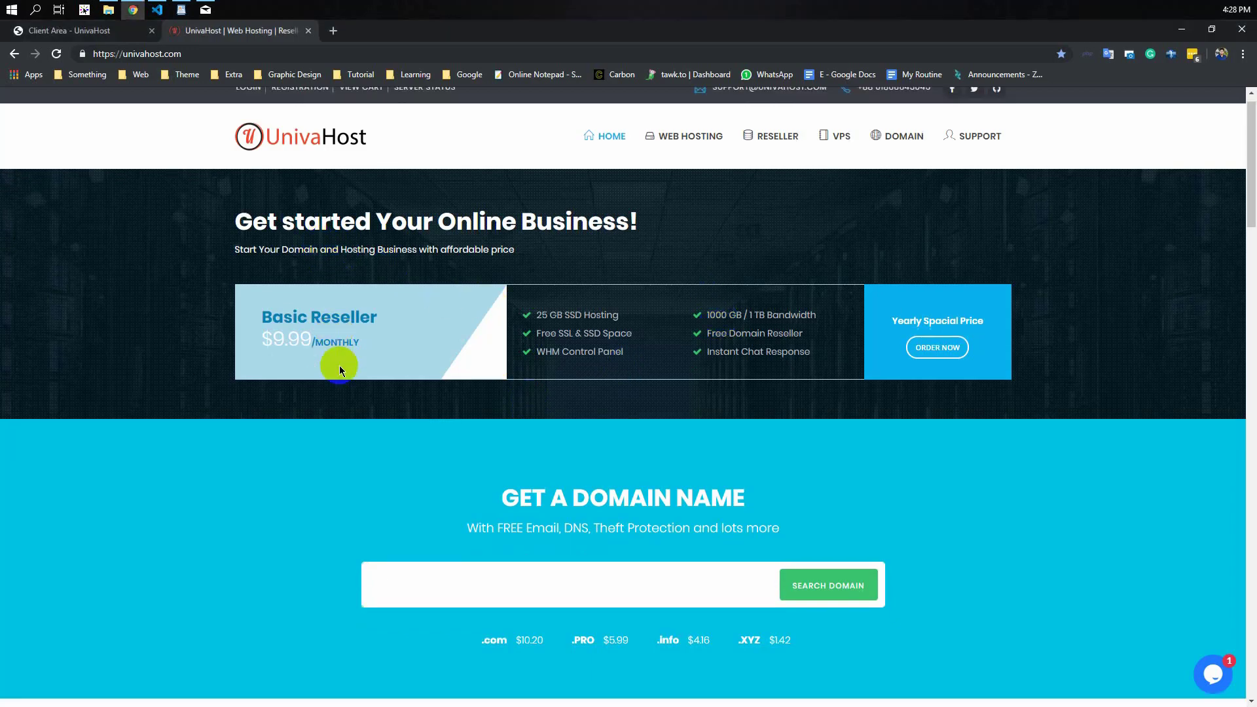
scroll(328, 432, up, 2)
scroll(259, 445, up, 8)
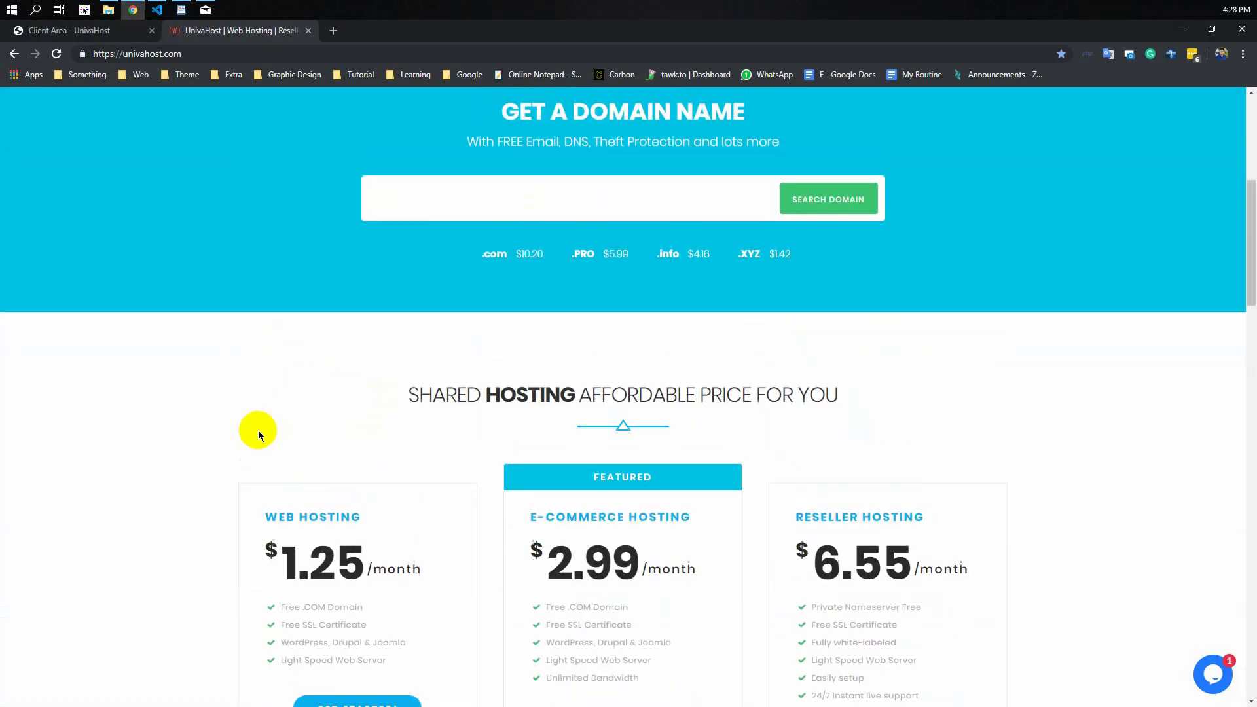
mouse_move(688, 150)
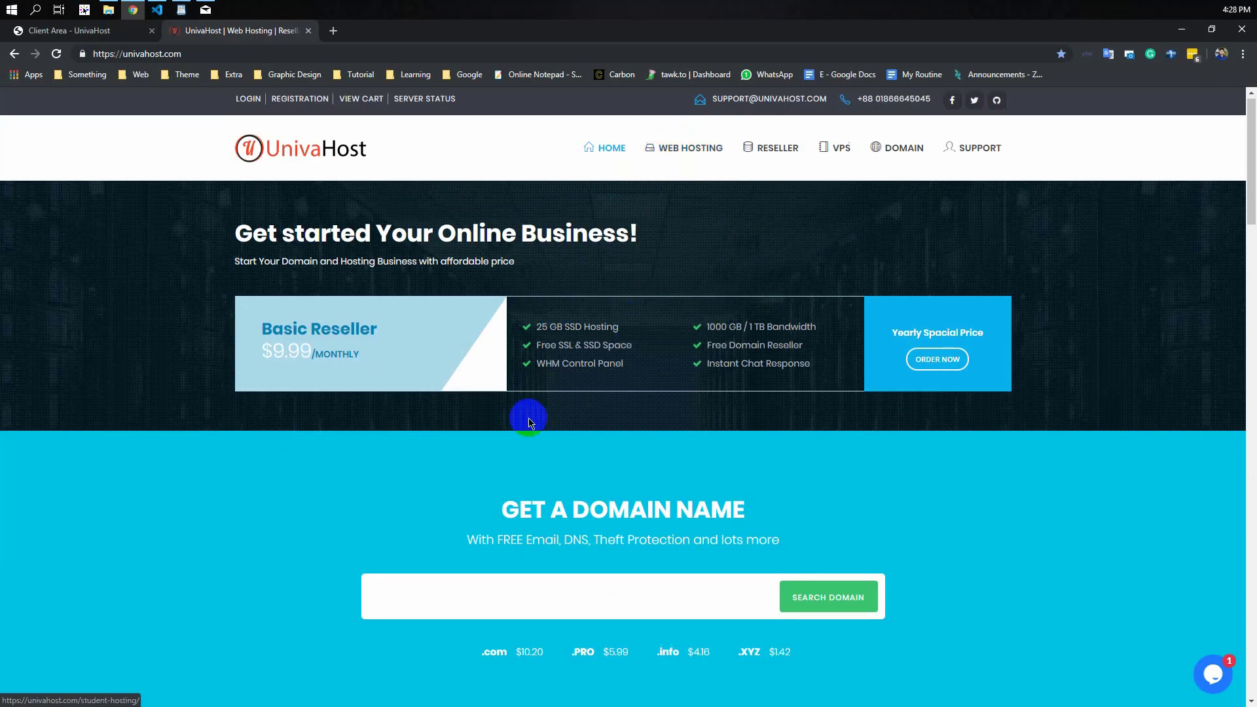
scroll(520, 421, down, 8)
click(414, 300)
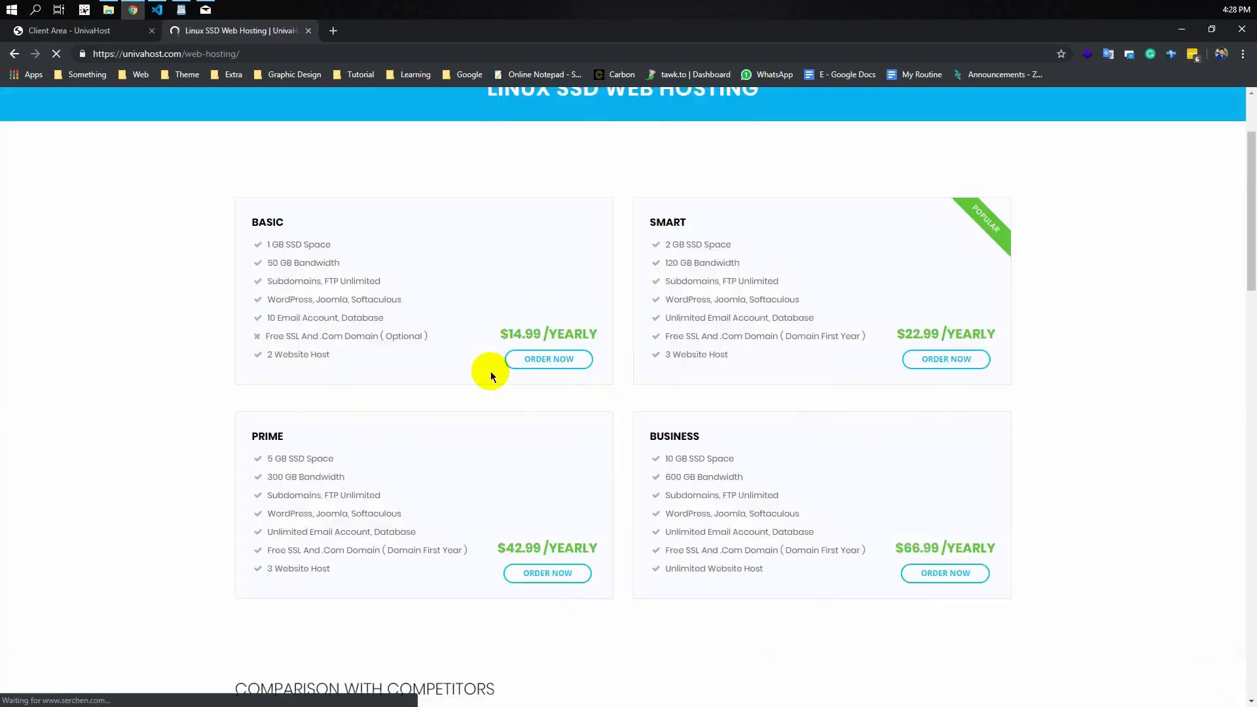
scroll(524, 498, up, 2)
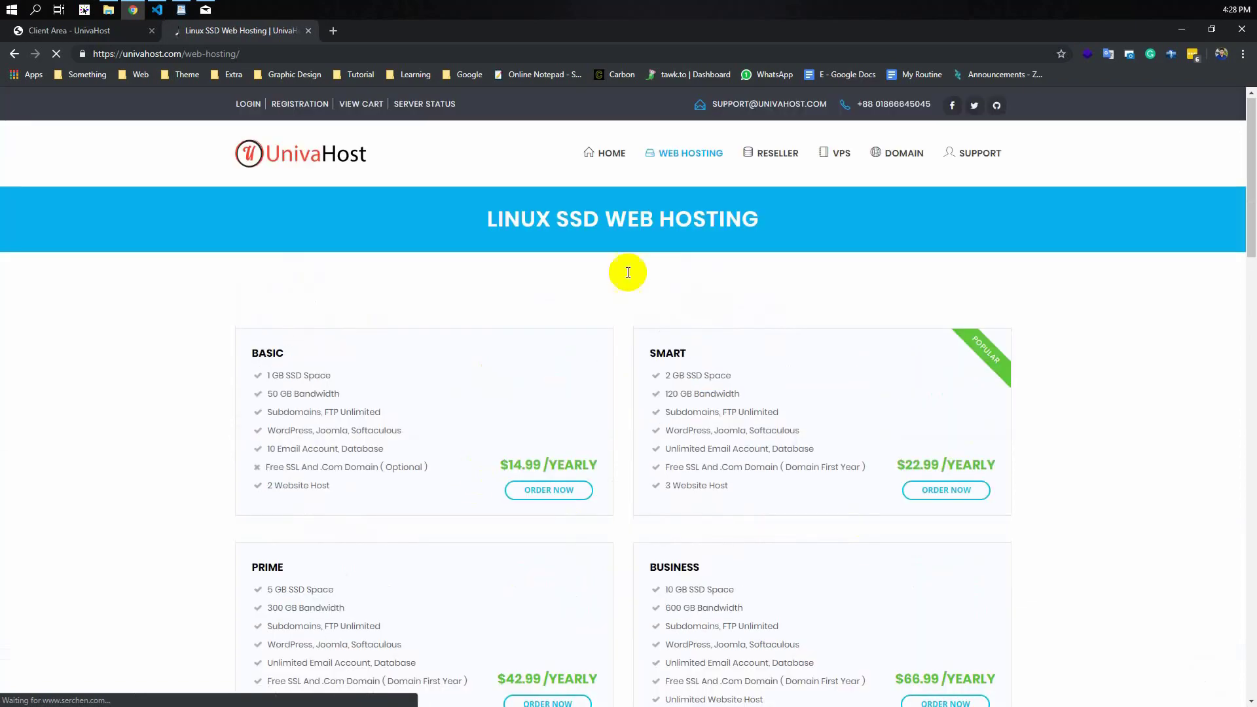
scroll(616, 406, down, 1)
Open and close the live chat form, then return to the UnivaHost homepage.
click(1213, 674)
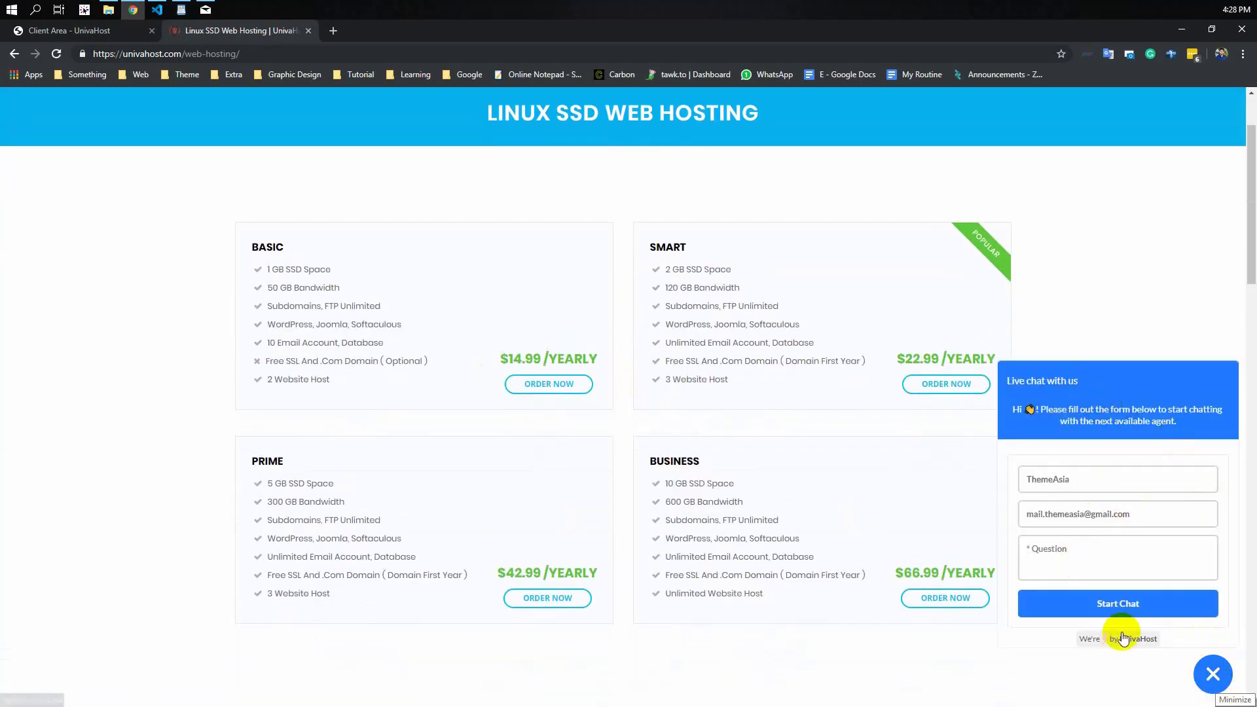
click(1214, 678)
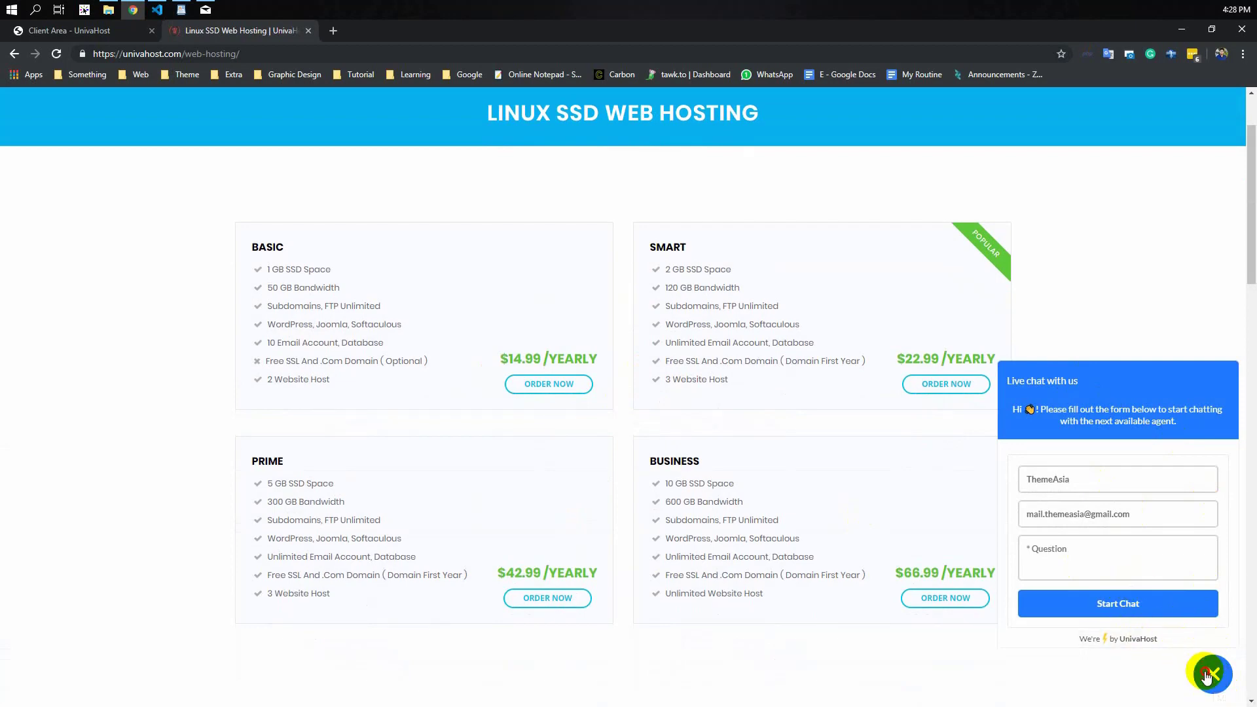
click(1209, 674)
scroll(950, 608, up, 2)
scroll(949, 607, down, 1)
scroll(949, 219, up, 1)
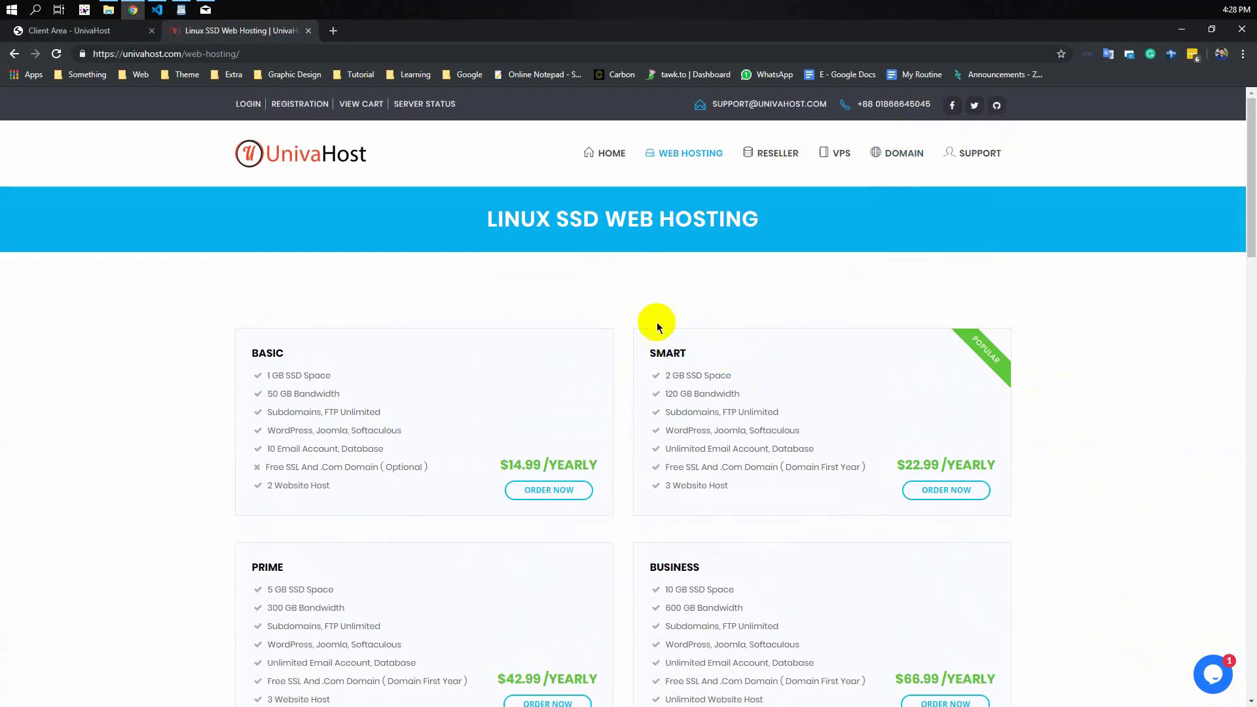
click(516, 223)
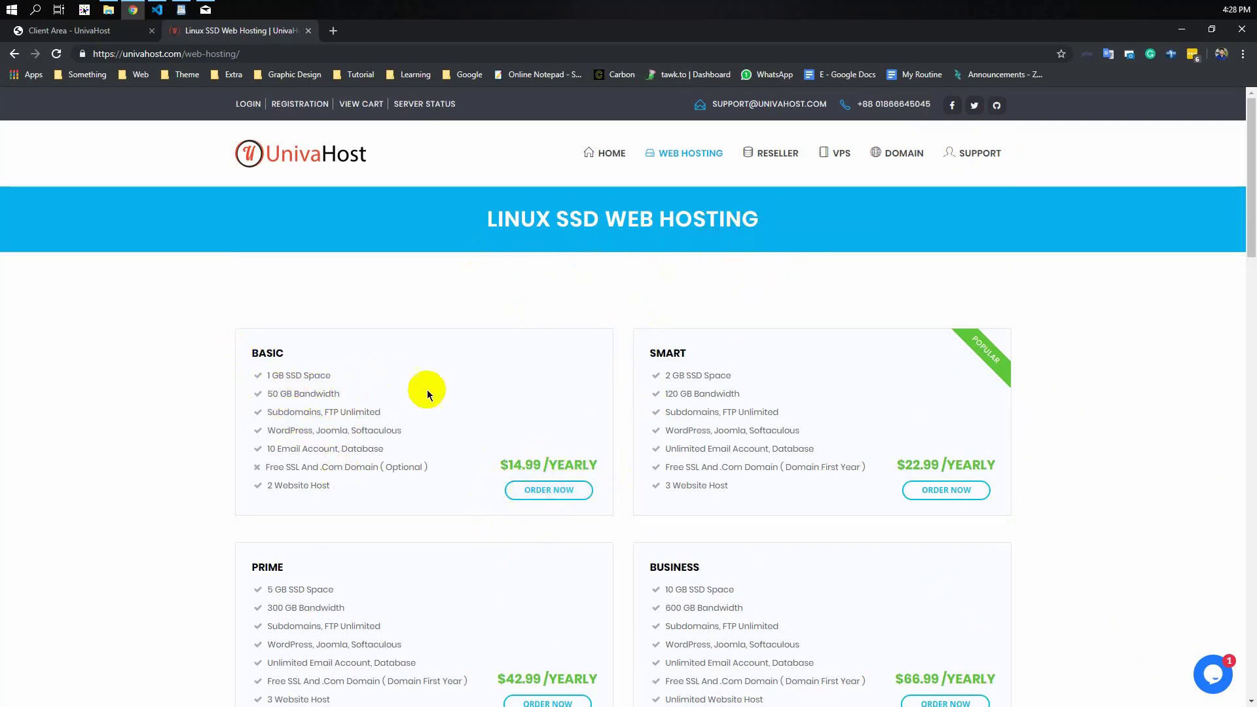
click(594, 155)
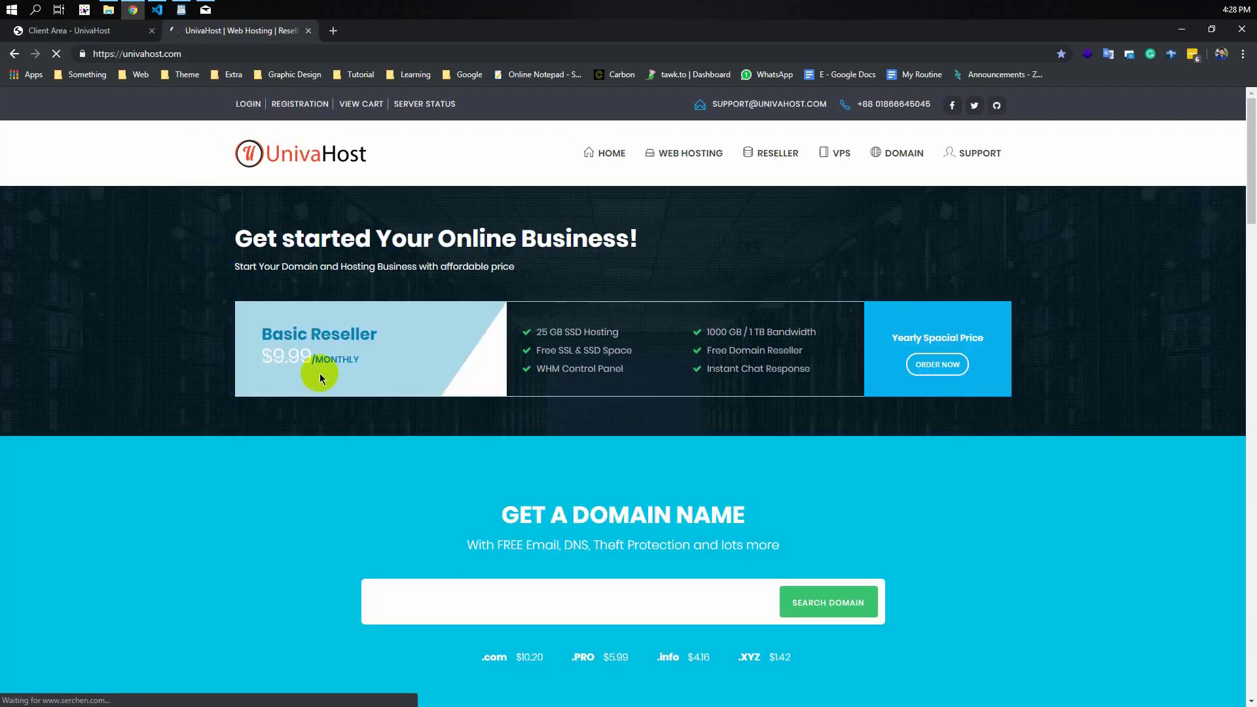
click(260, 313)
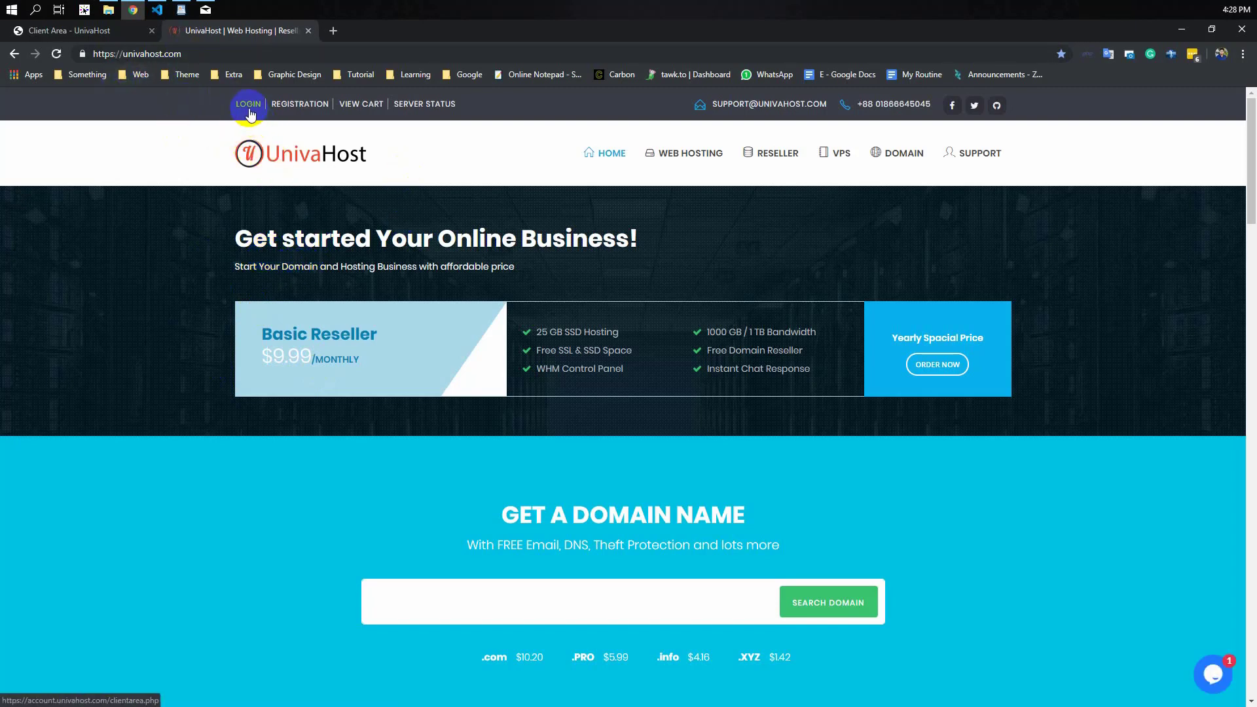
Review the Manage Product page for the Basic Web Hosting (DA) plan, billed 1,259Tk annually.
click(85, 31)
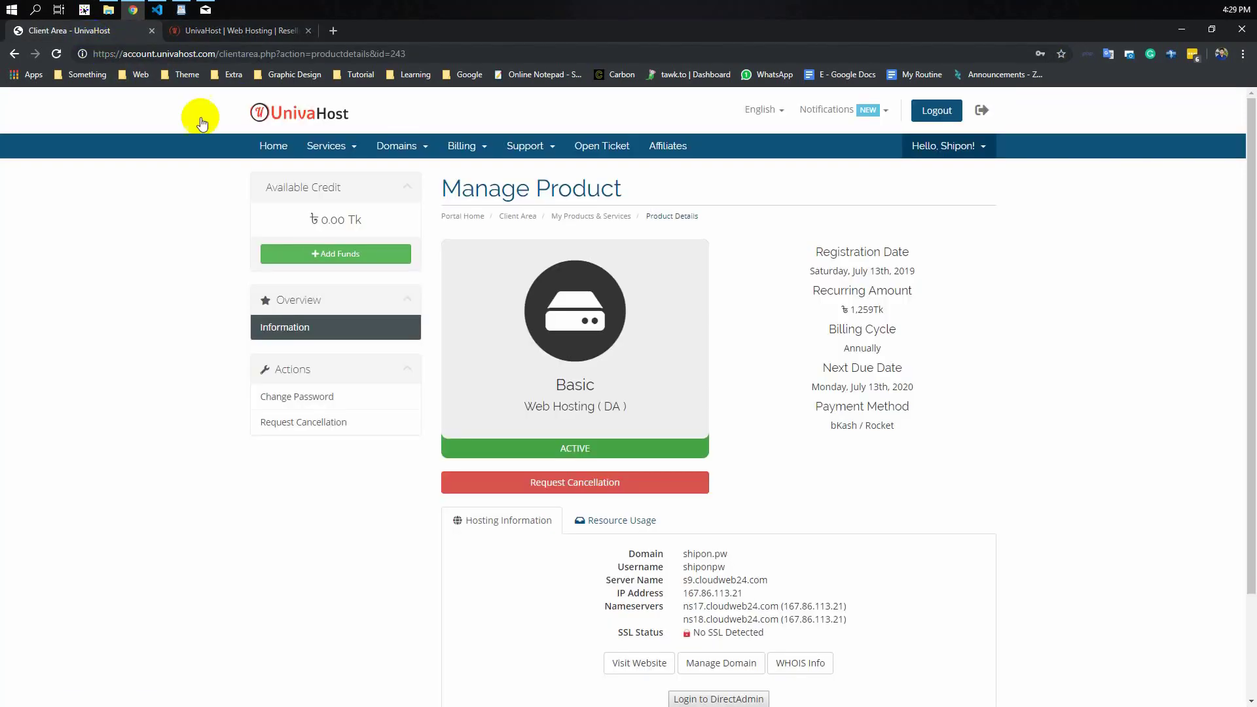
click(328, 147)
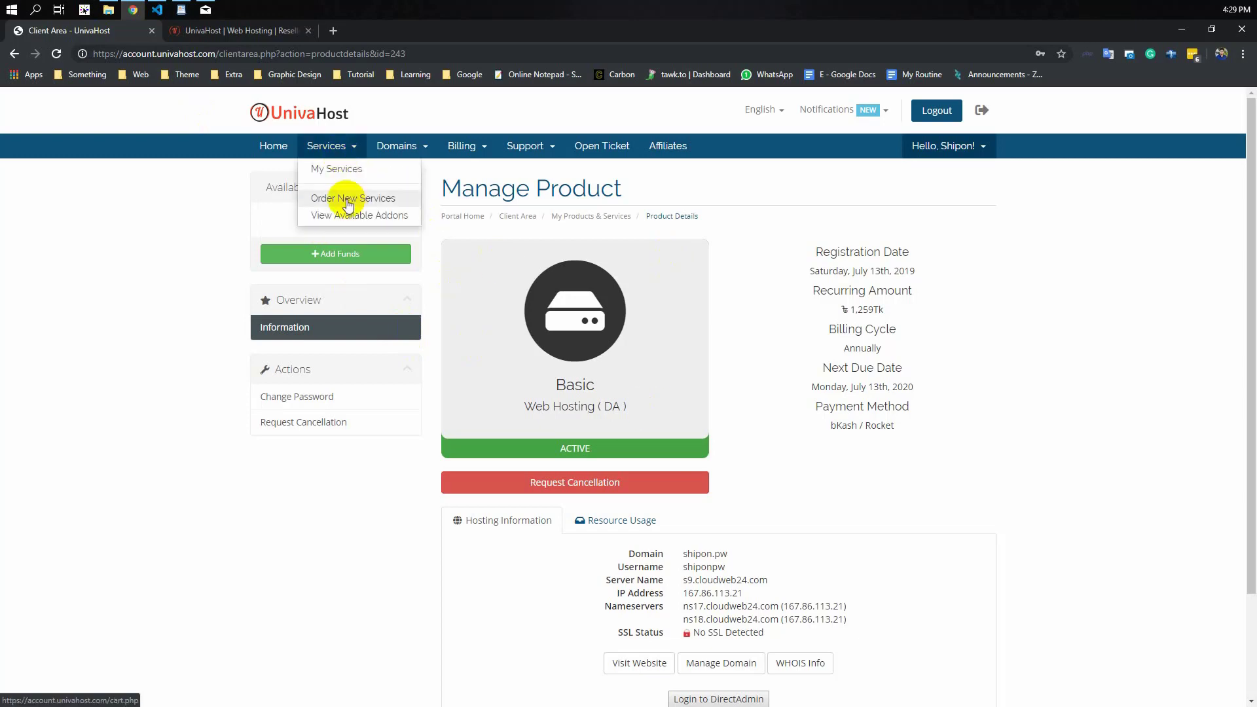
click(631, 191)
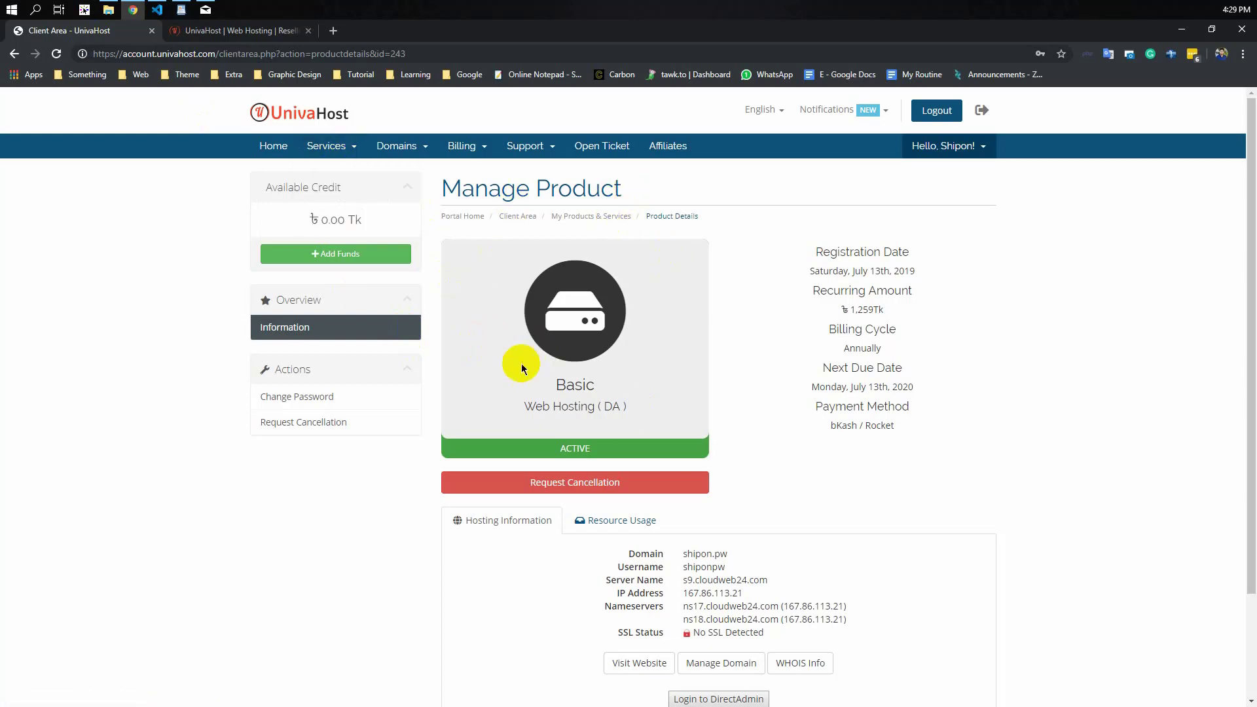
scroll(856, 339, down, 2)
scroll(688, 400, up, 1)
scroll(497, 256, up, 2)
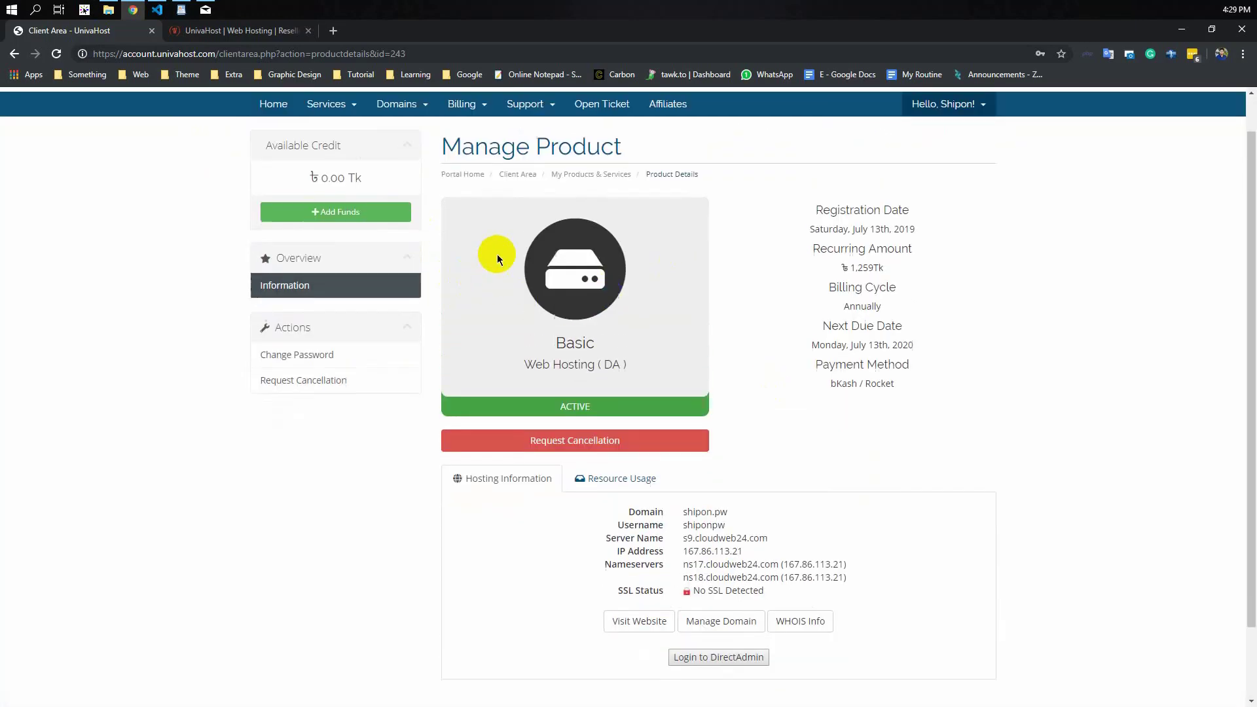
scroll(763, 449, down, 3)
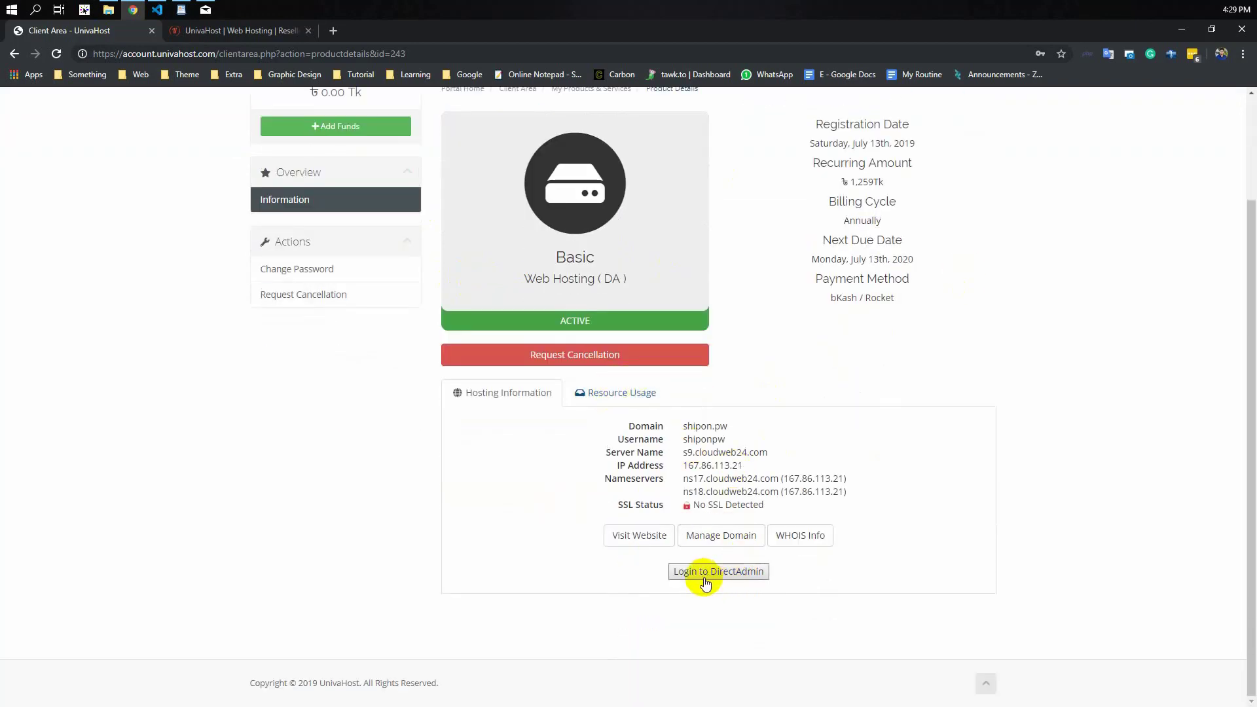
scroll(653, 349, up, 2)
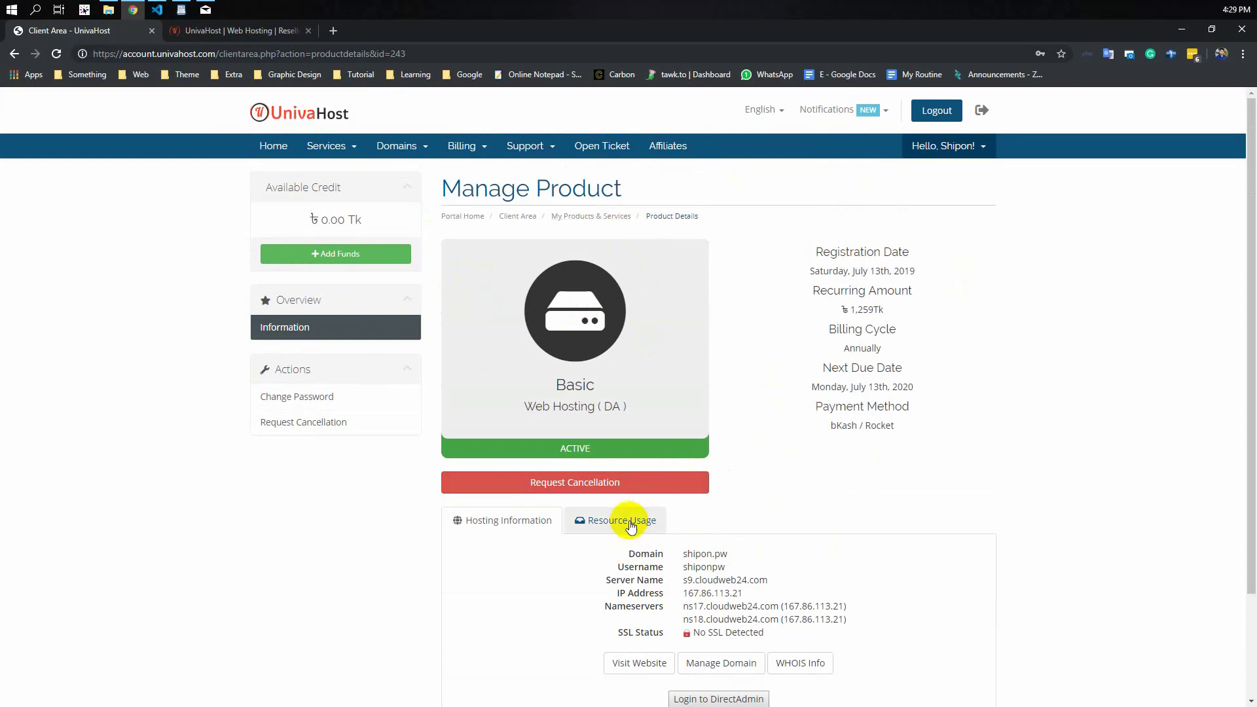
scroll(612, 522, down, 1)
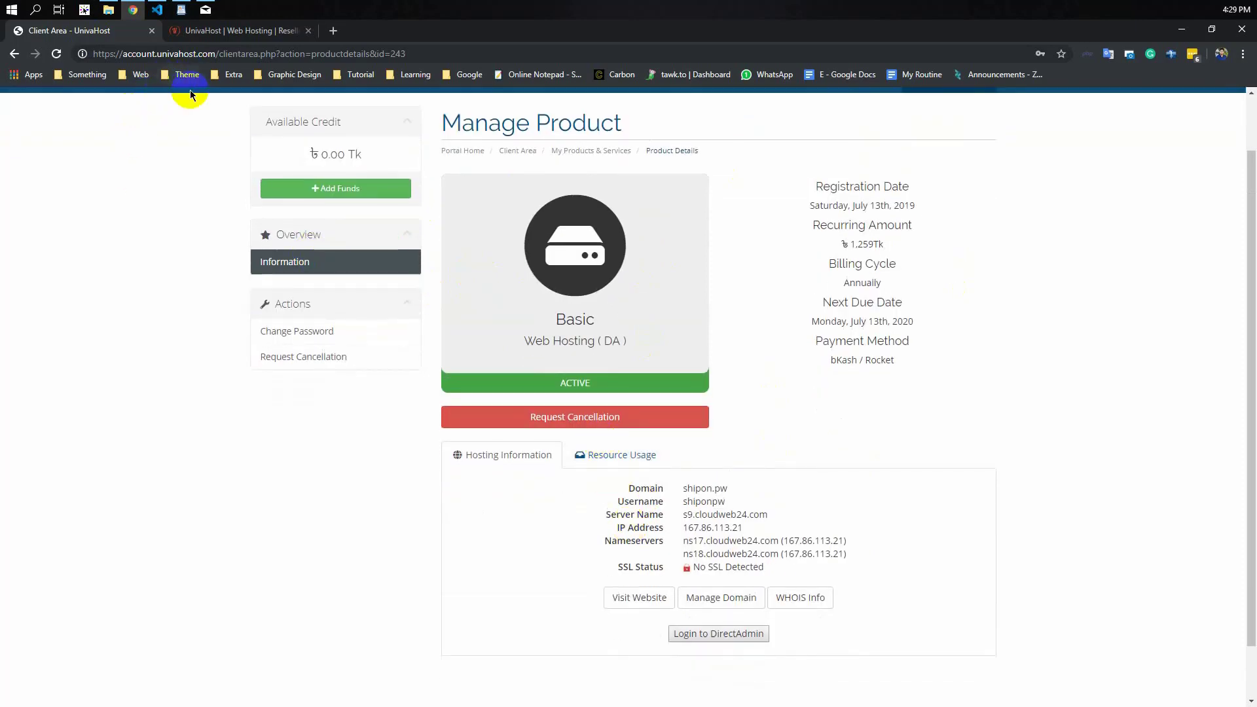
click(181, 9)
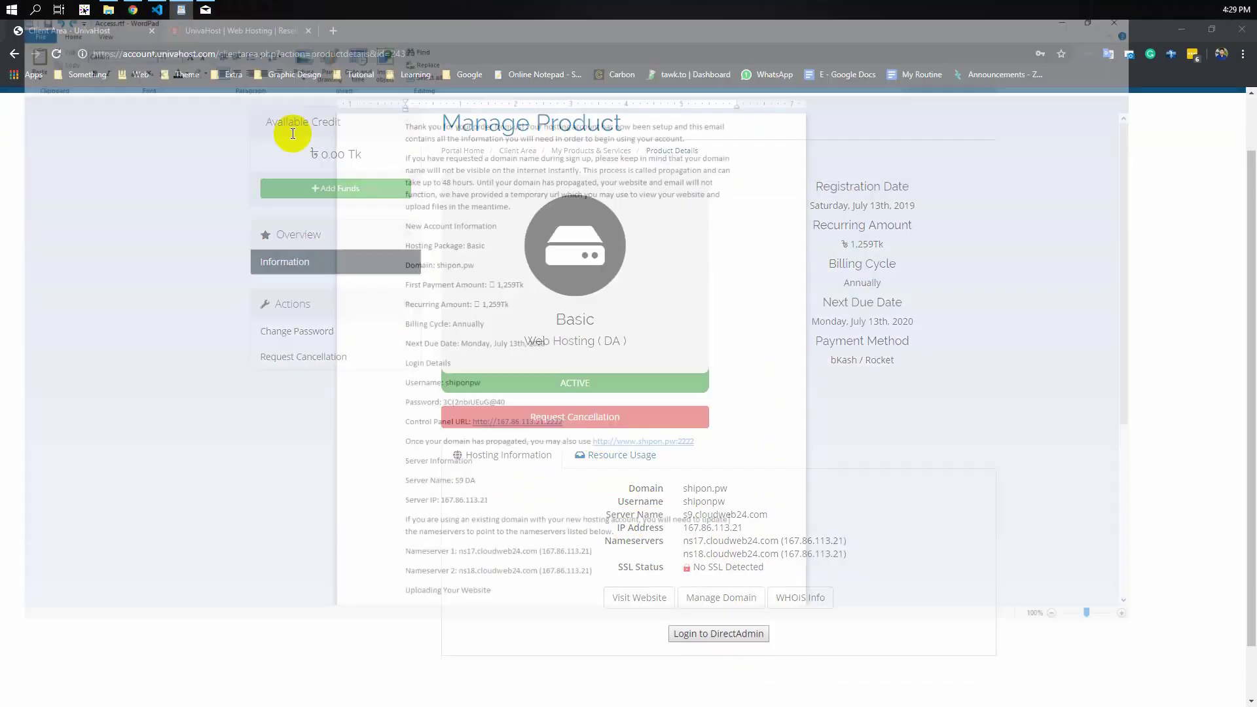
scroll(545, 430, down, 5)
scroll(550, 427, up, 2)
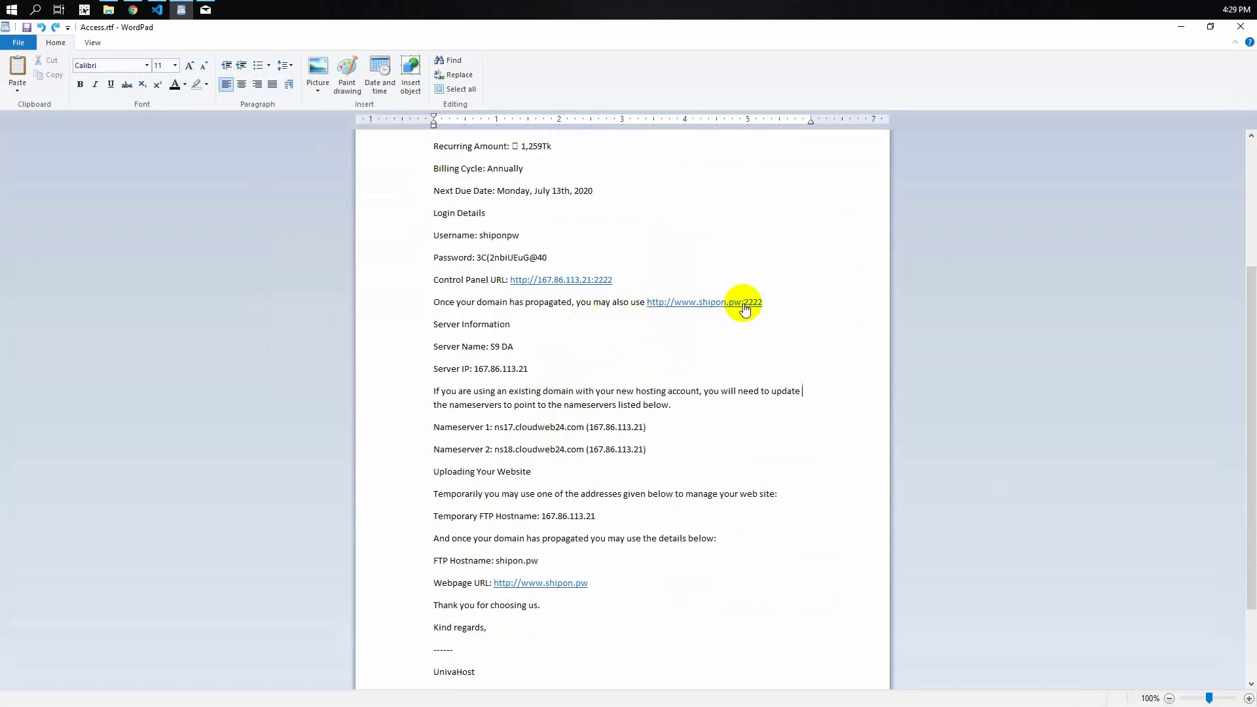
drag(768, 303, 648, 301)
click(643, 351)
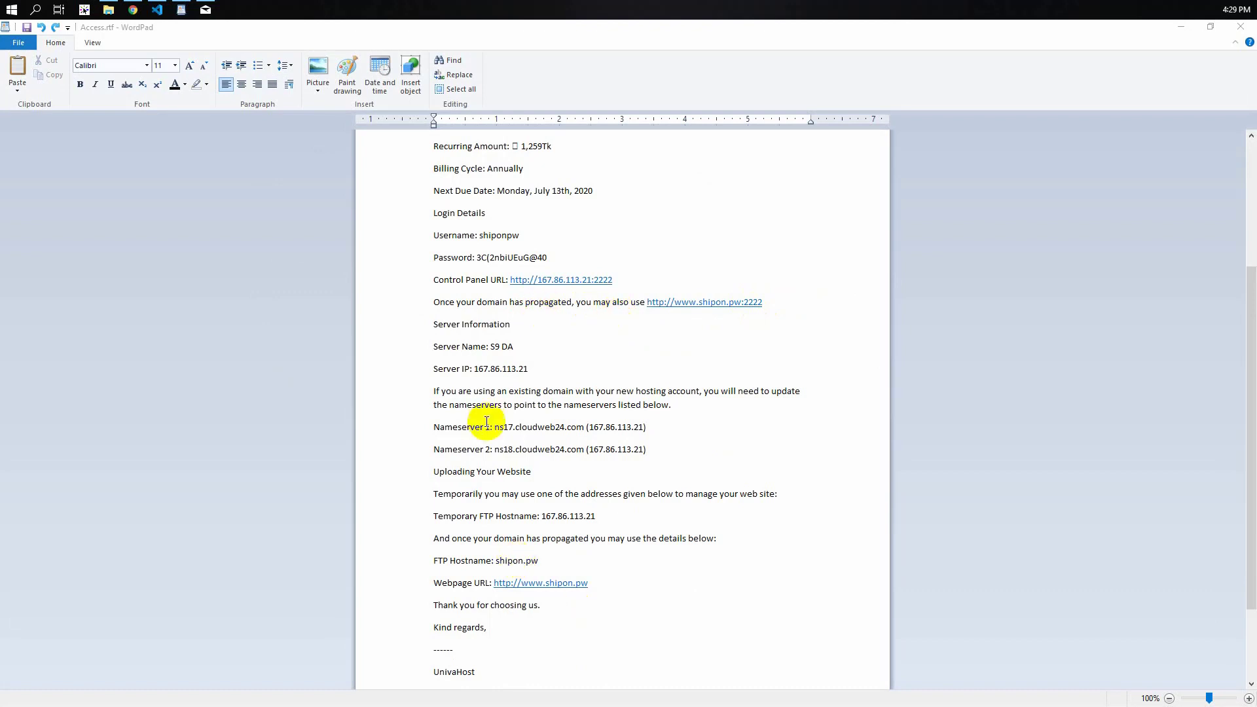
click(143, 8)
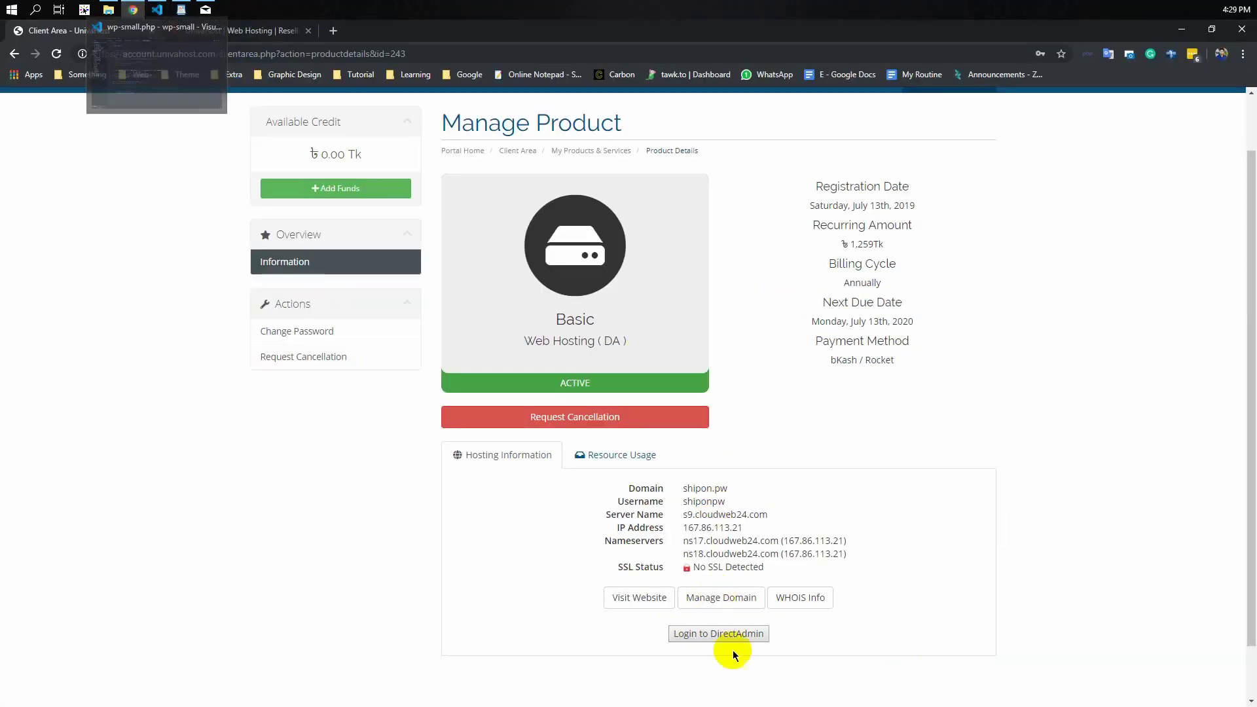
click(767, 628)
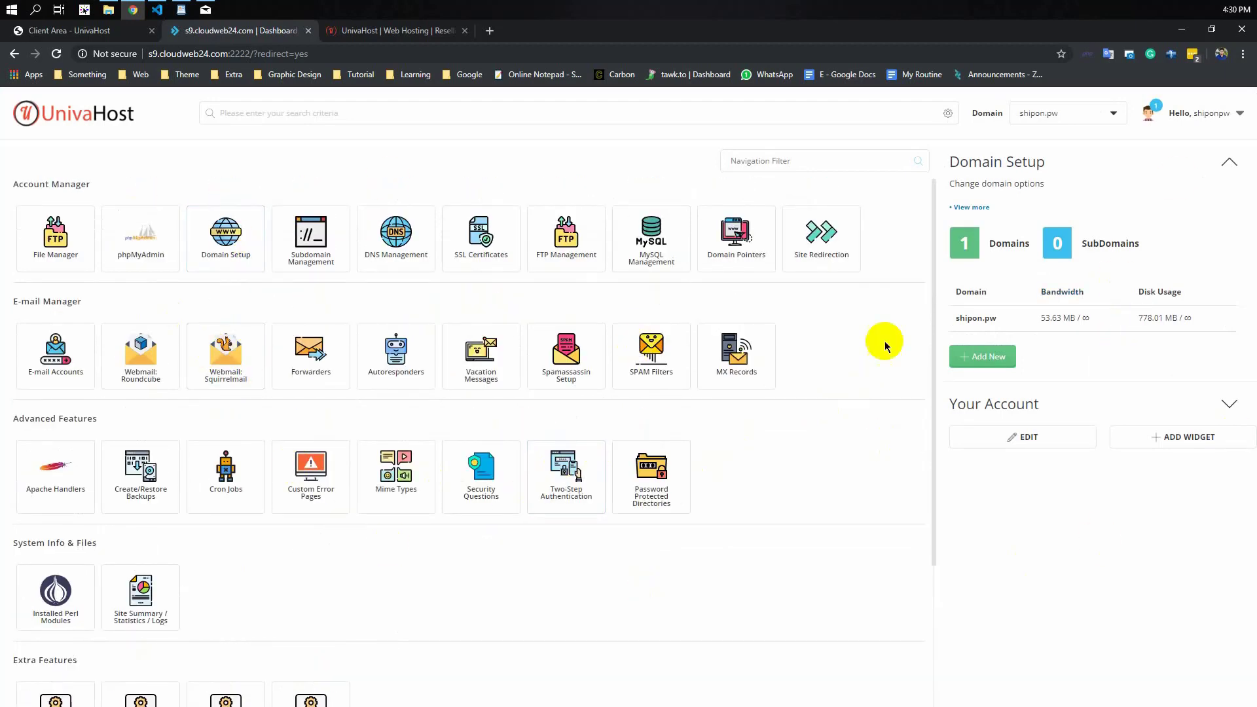
click(1238, 108)
click(1169, 228)
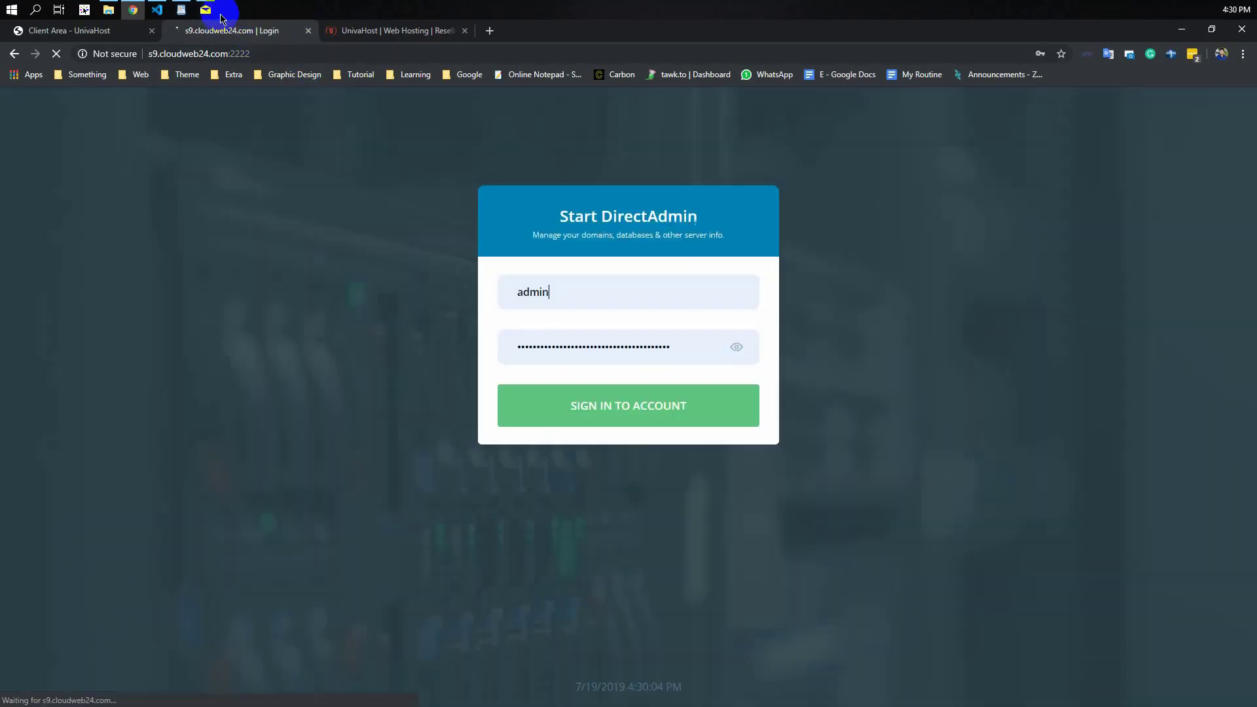
click(308, 31)
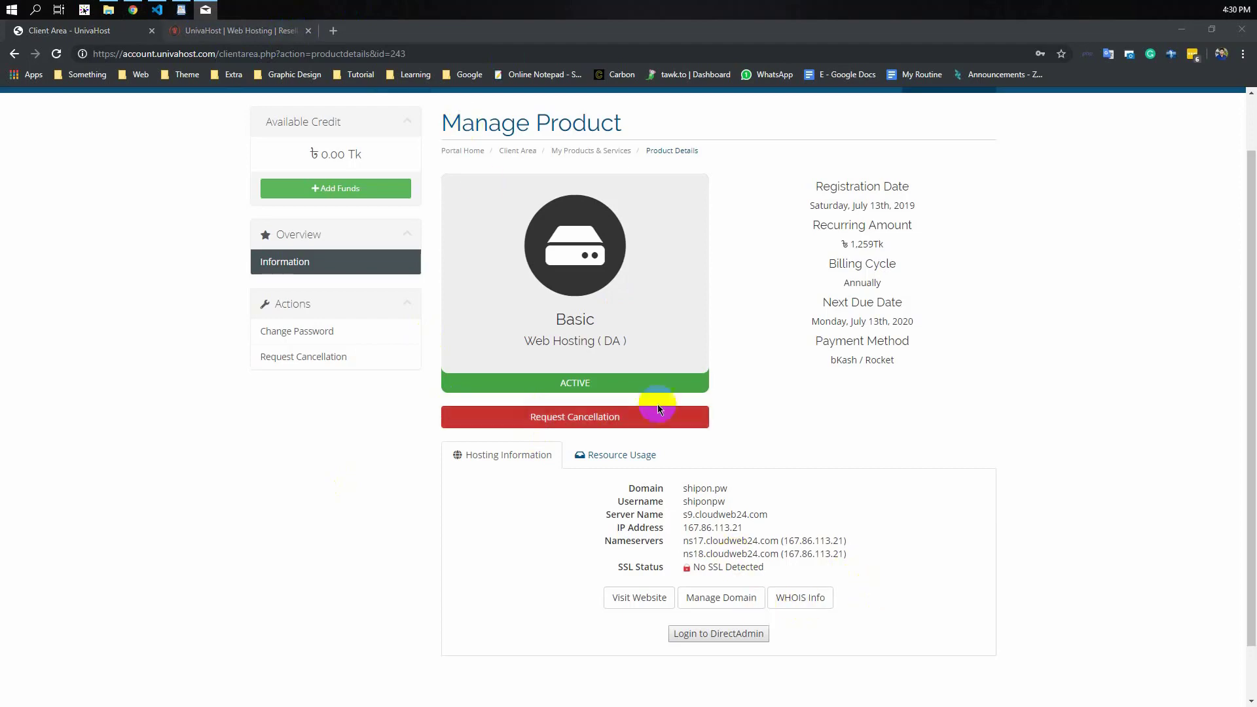
Review the Access.rtf notes, including nameserver ns17.cloudweb24.com and its IP.
click(187, 10)
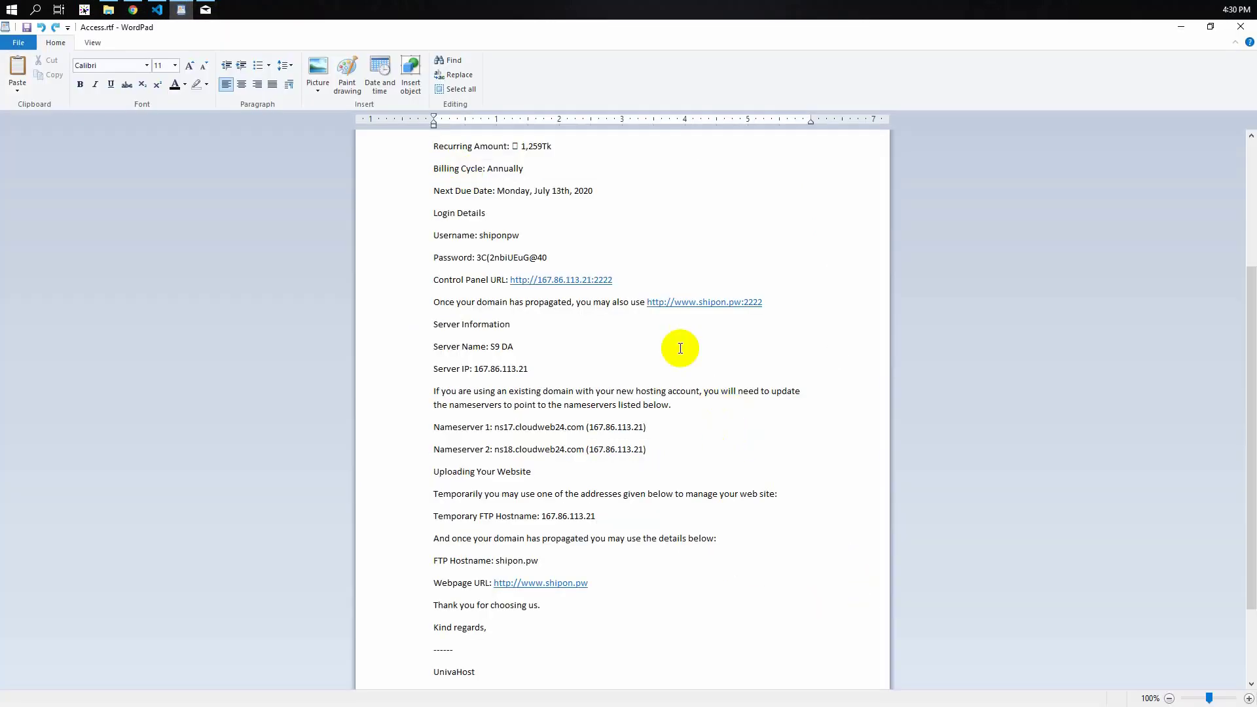
scroll(609, 369, up, 5)
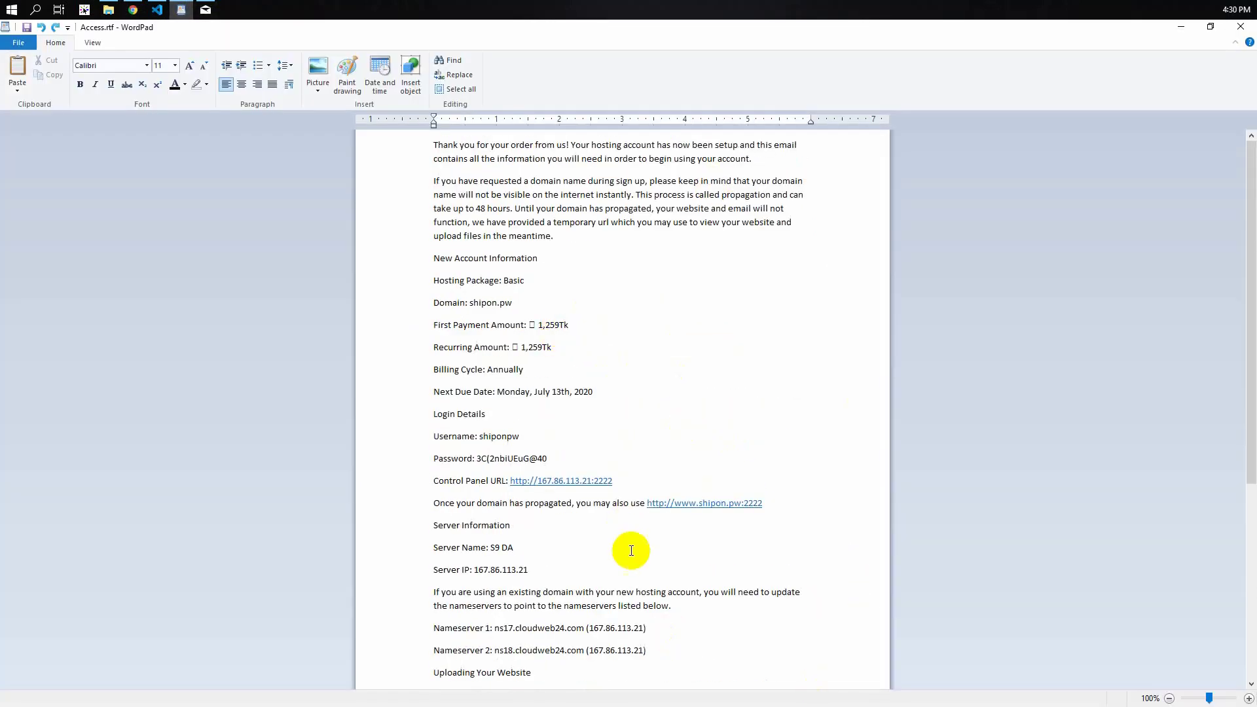
scroll(630, 550, down, 3)
scroll(571, 494, up, 3)
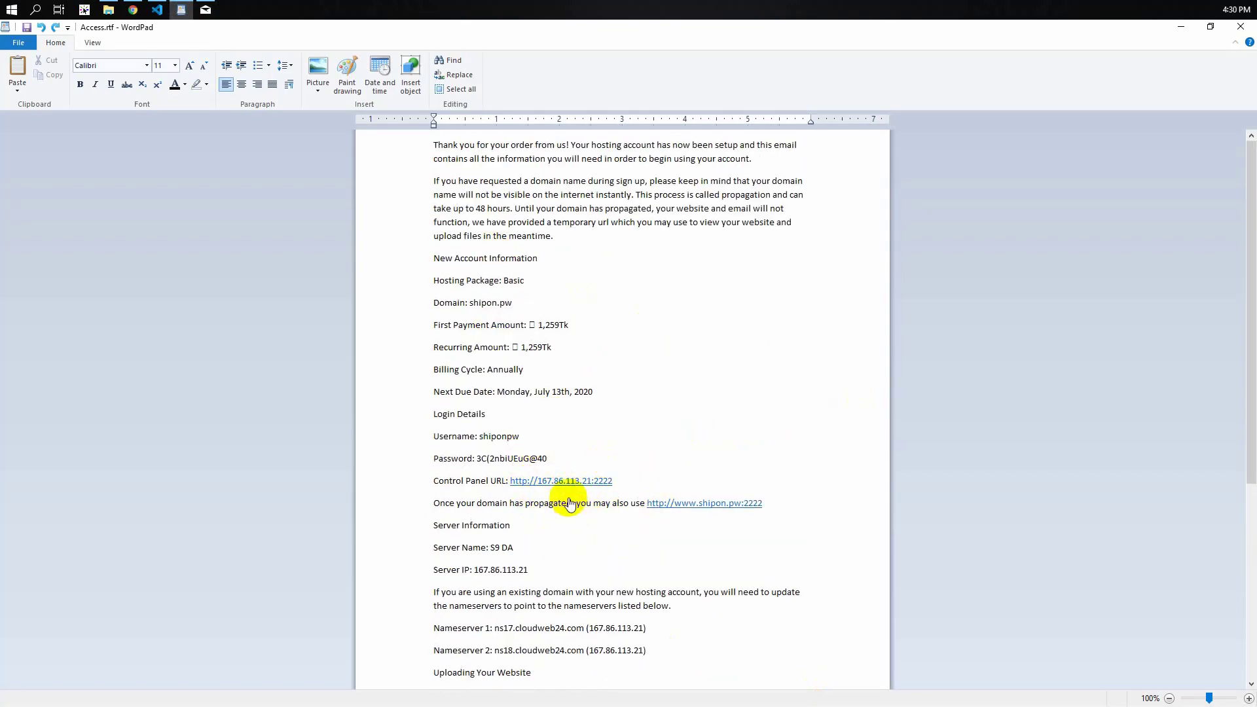
scroll(649, 561, down, 5)
scroll(650, 562, up, 1)
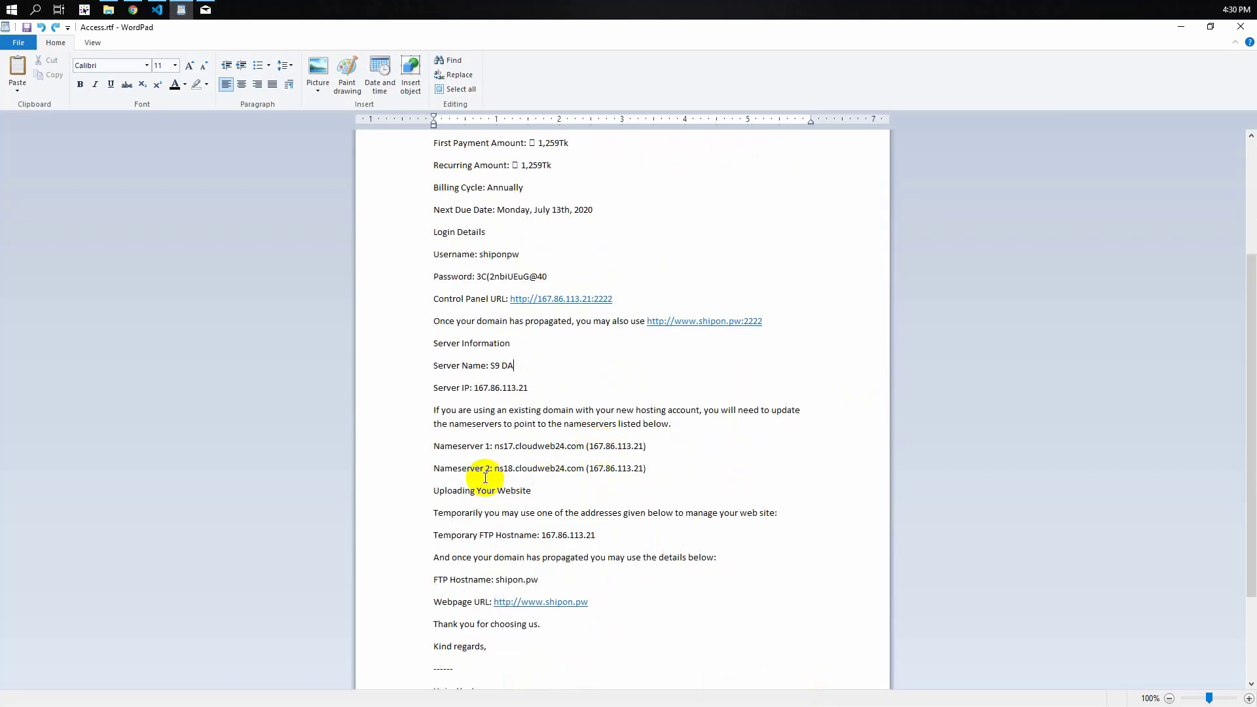
drag(499, 446, 571, 447)
click(505, 466)
click(619, 446)
scroll(534, 485, down, 3)
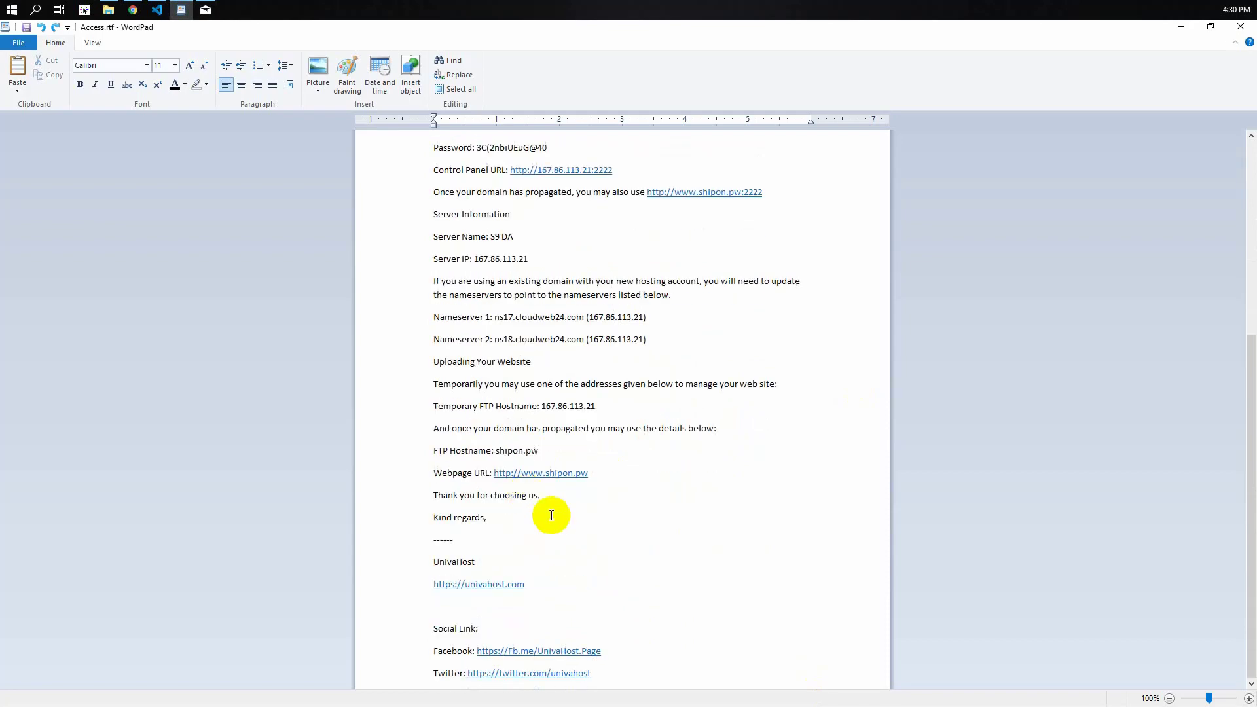
scroll(565, 485, up, 3)
scroll(565, 486, up, 2)
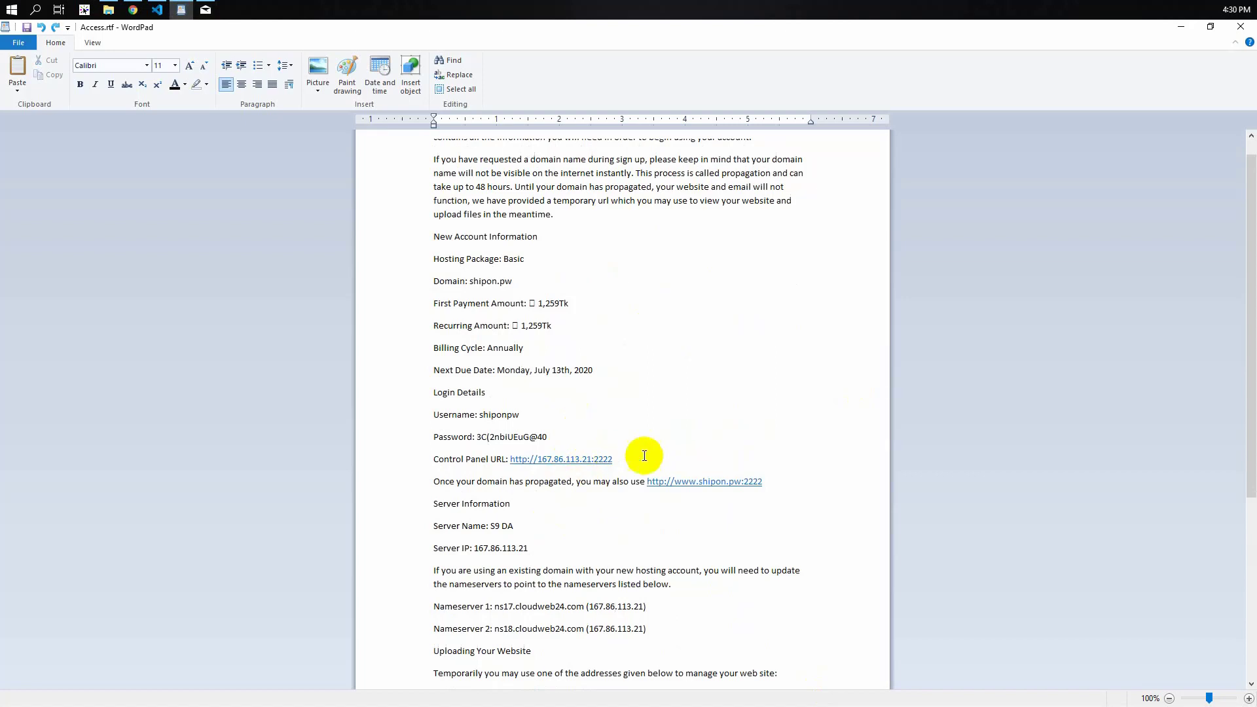
drag(770, 482, 651, 483)
click(689, 544)
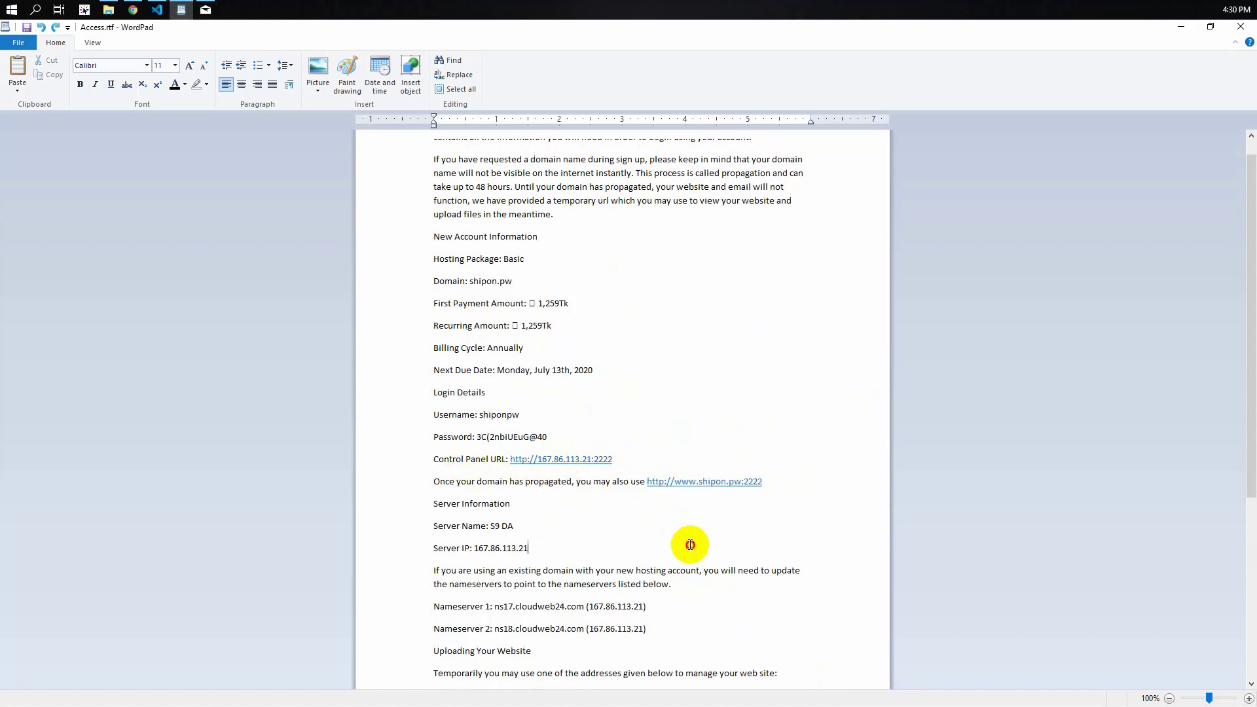
click(698, 488)
click(625, 397)
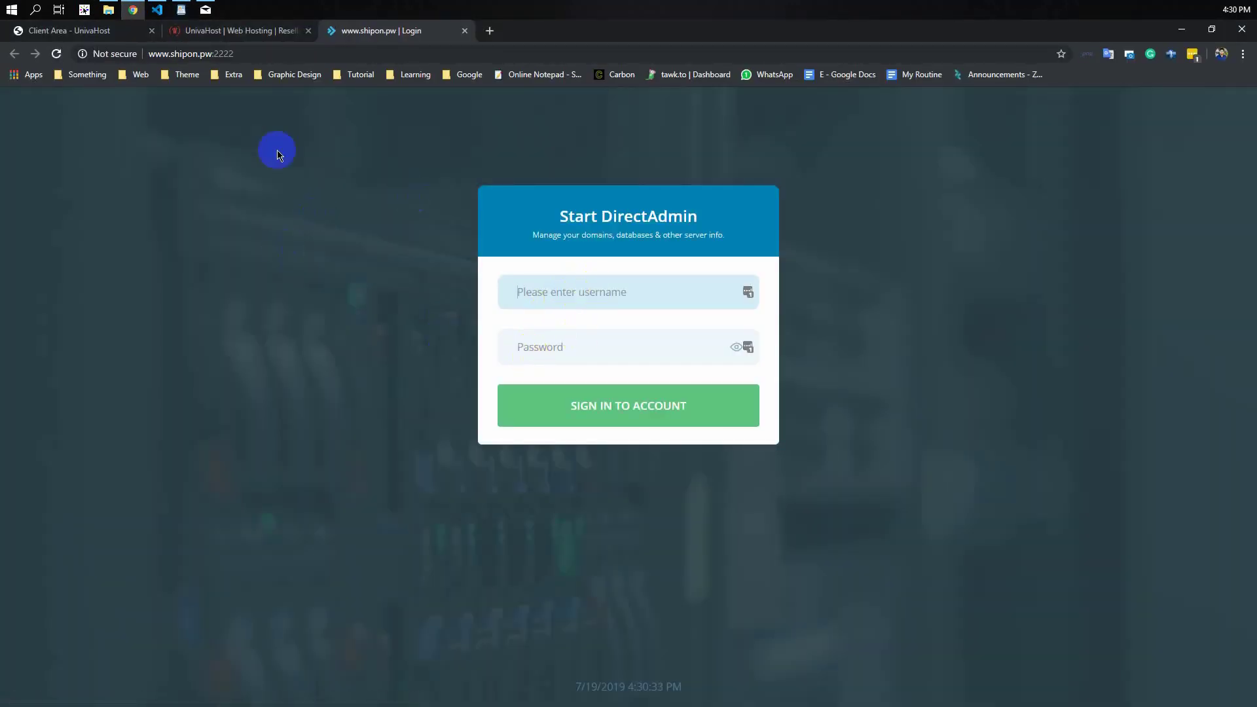
Copy the account username from the WordPad notes into the DirectAdmin username field.
click(182, 9)
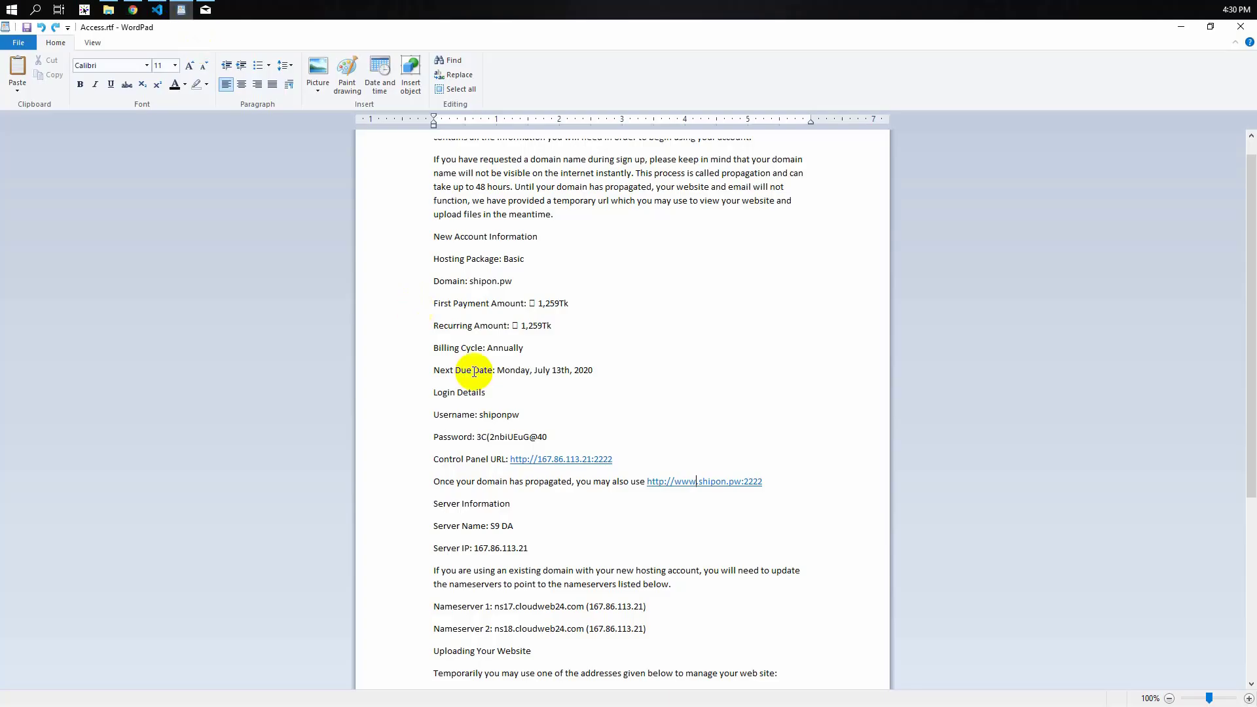
right_click(491, 419)
click(507, 437)
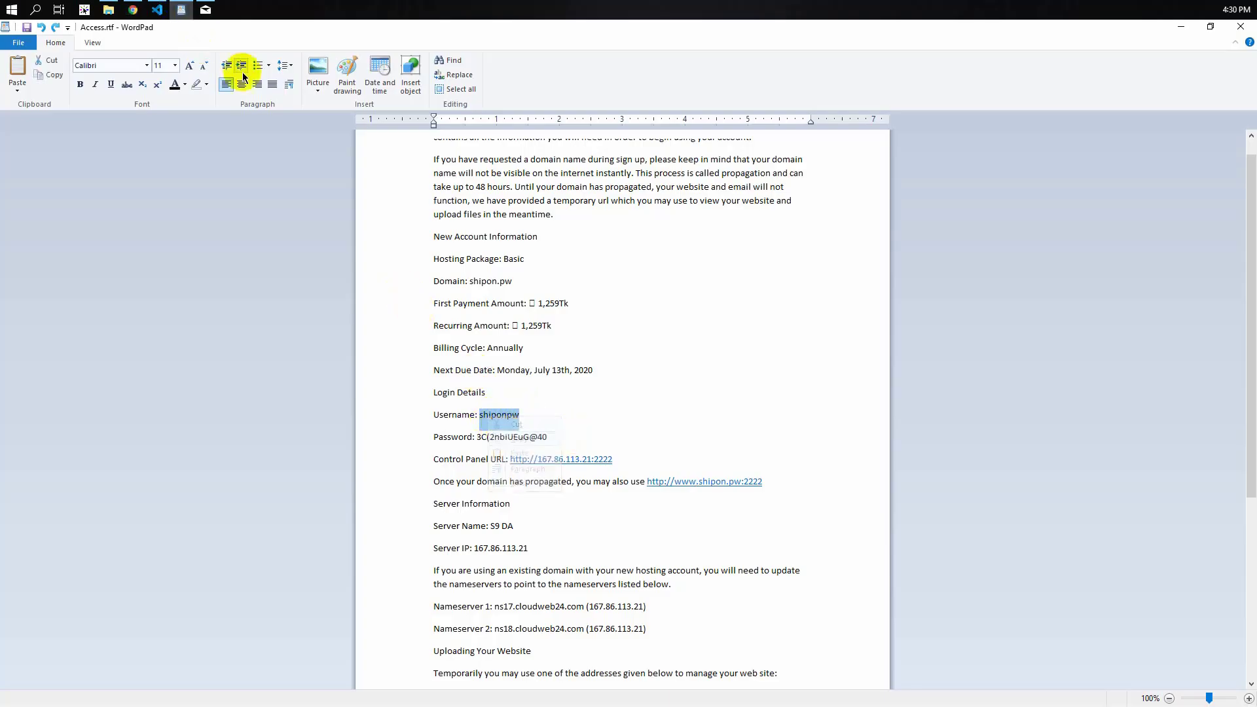
click(133, 10)
right_click(548, 284)
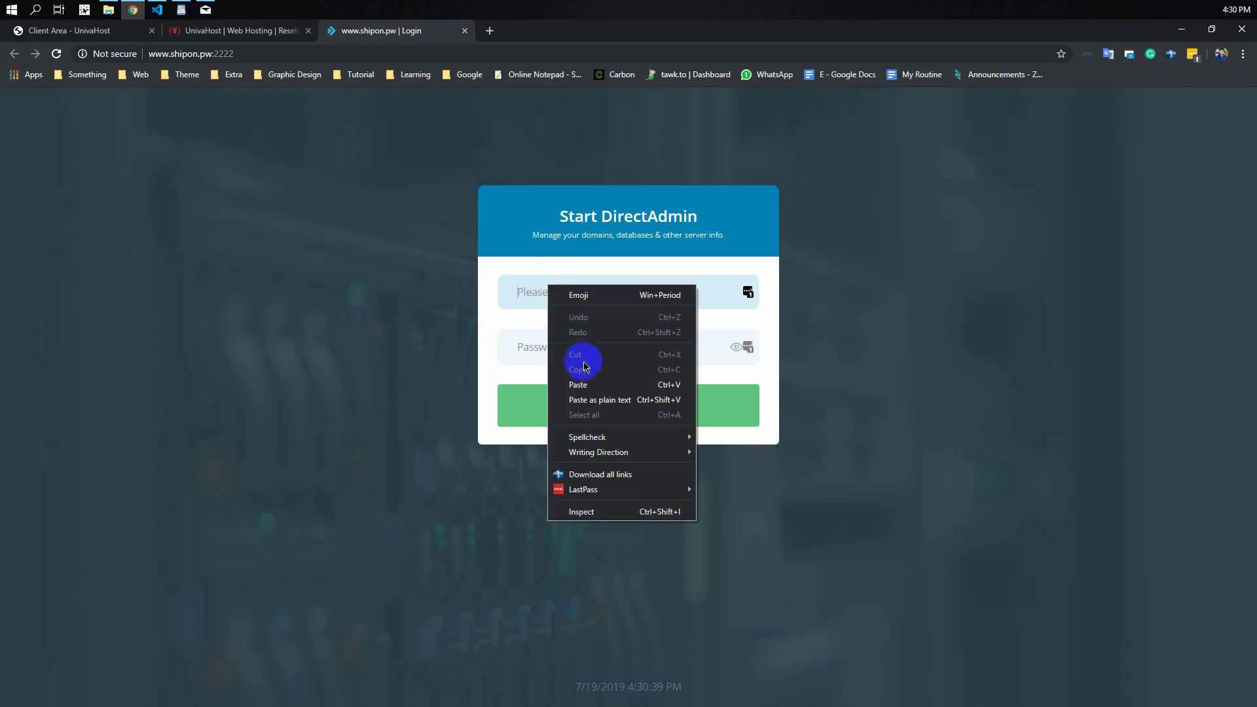
click(578, 385)
Copy the account password into the password field and submit the login.
click(182, 9)
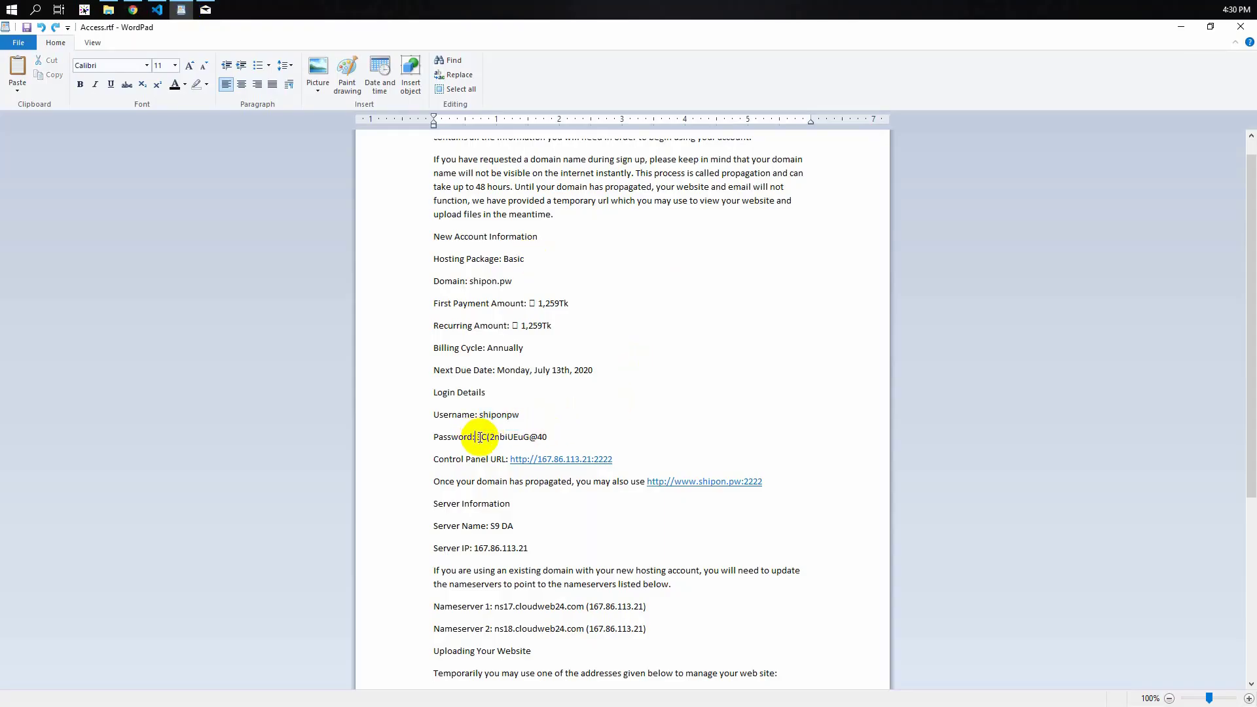
drag(488, 437, 547, 437)
right_click(538, 436)
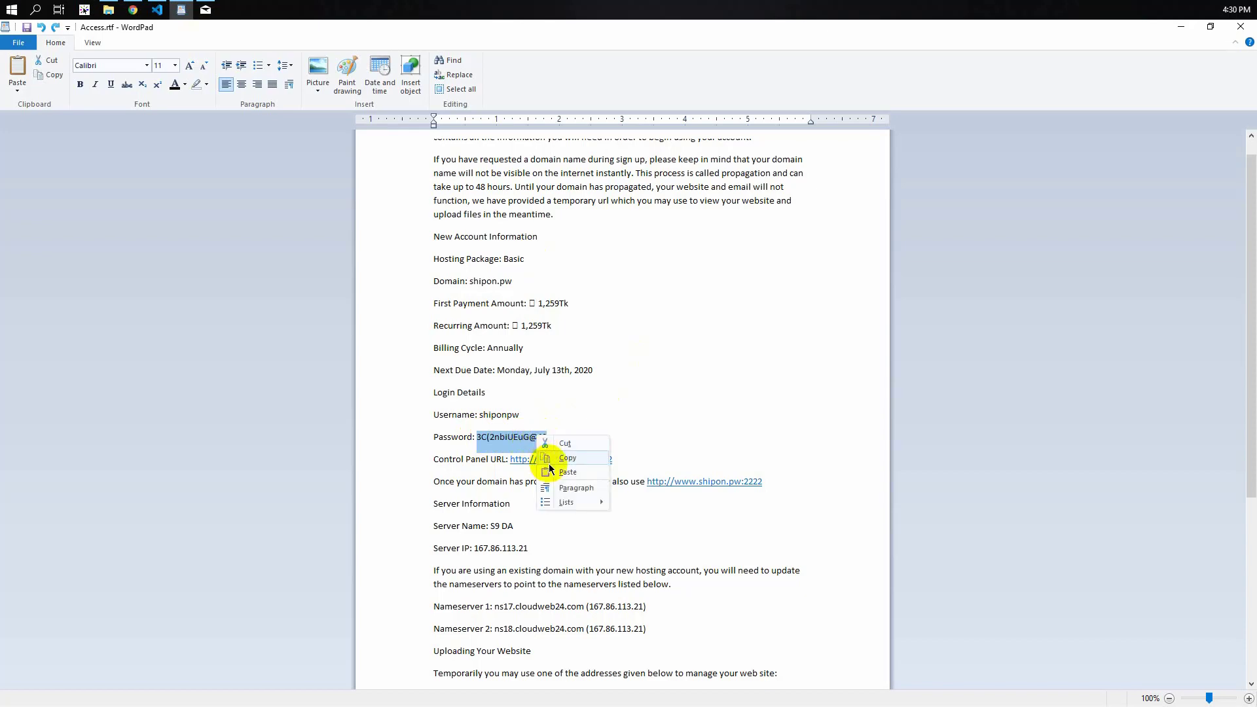
click(553, 462)
click(133, 9)
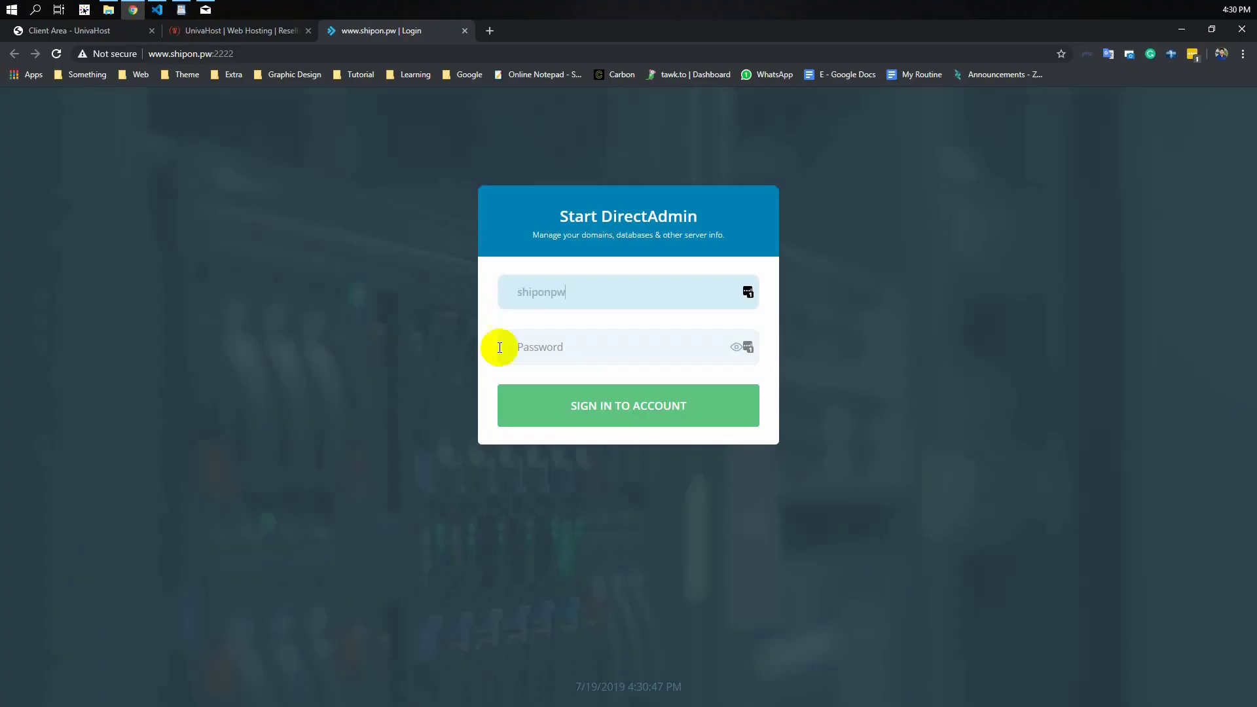
click(583, 346)
right_click(583, 346)
click(631, 482)
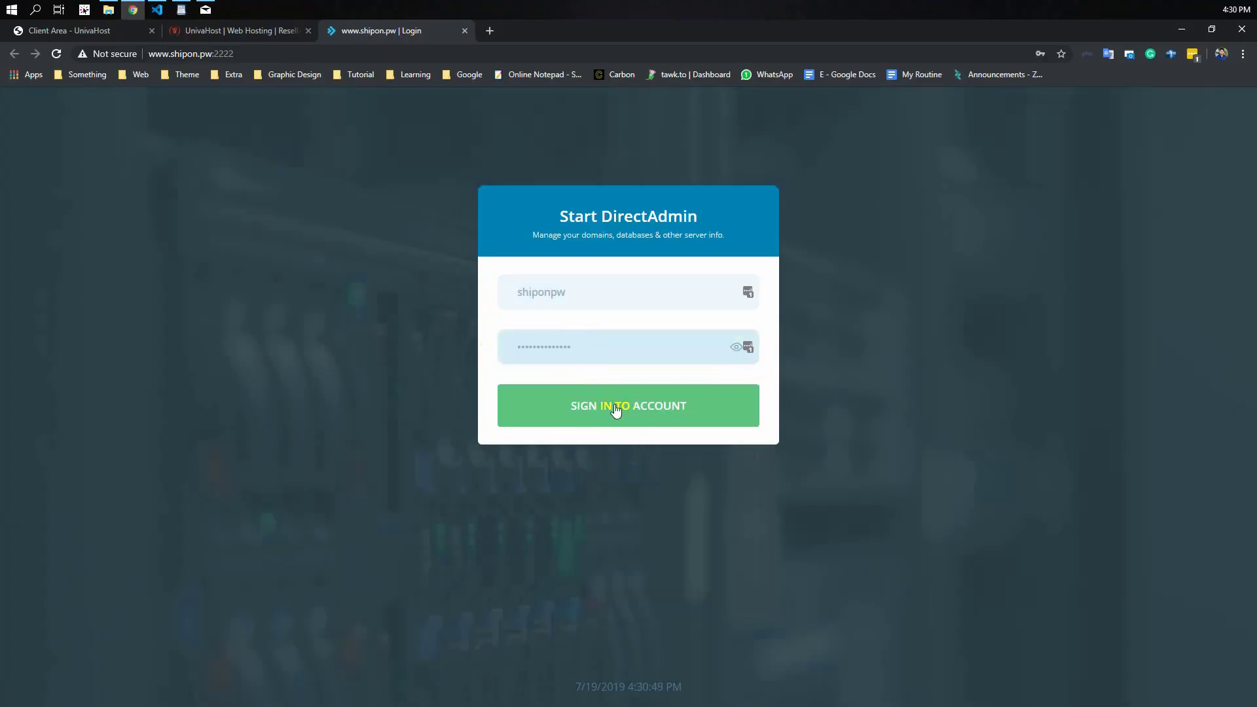
click(671, 419)
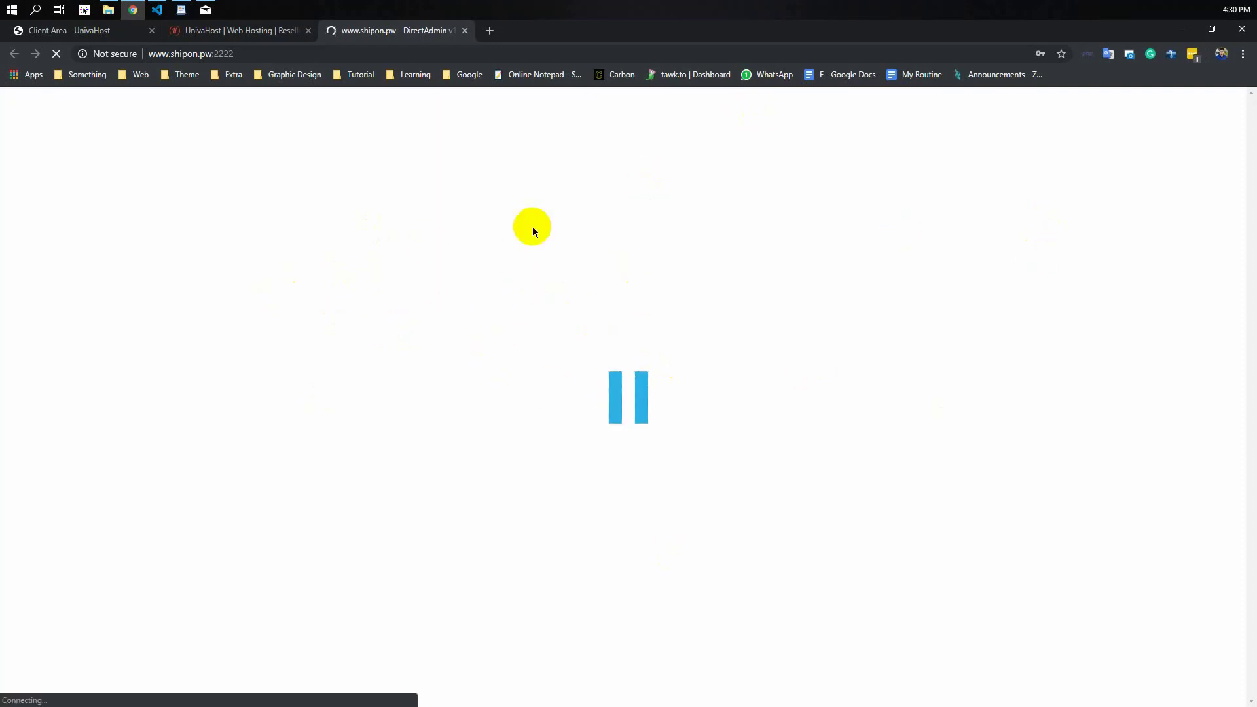
Decline saving the password, dismiss the LastPass prompt, and check the loaded shipon.pw dashboard.
click(1040, 166)
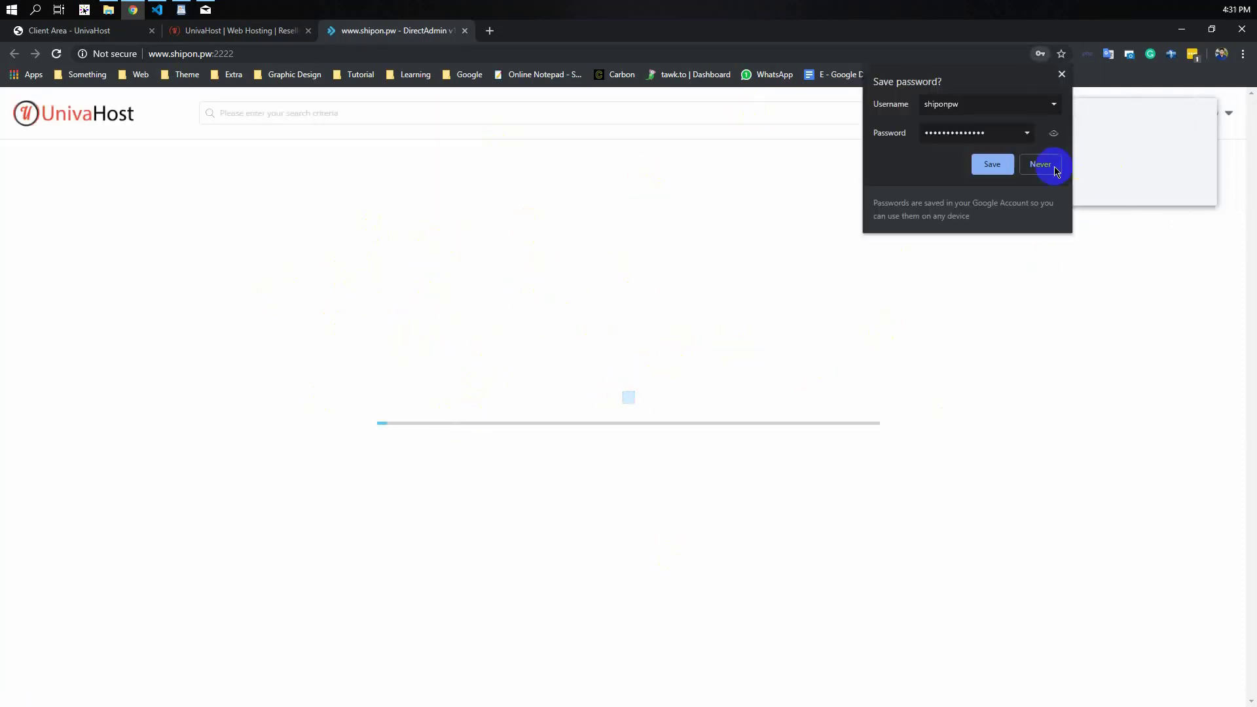
click(1133, 188)
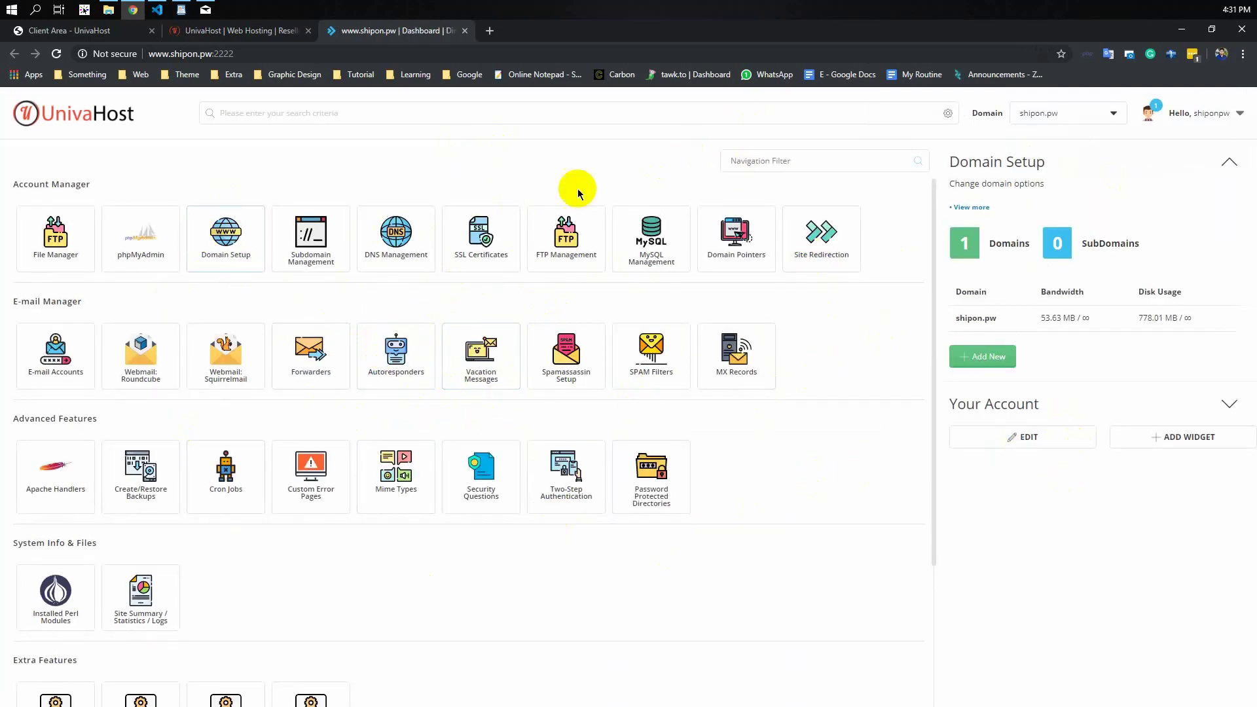
scroll(446, 668, down, 2)
scroll(432, 622, down, 2)
scroll(337, 309, up, 3)
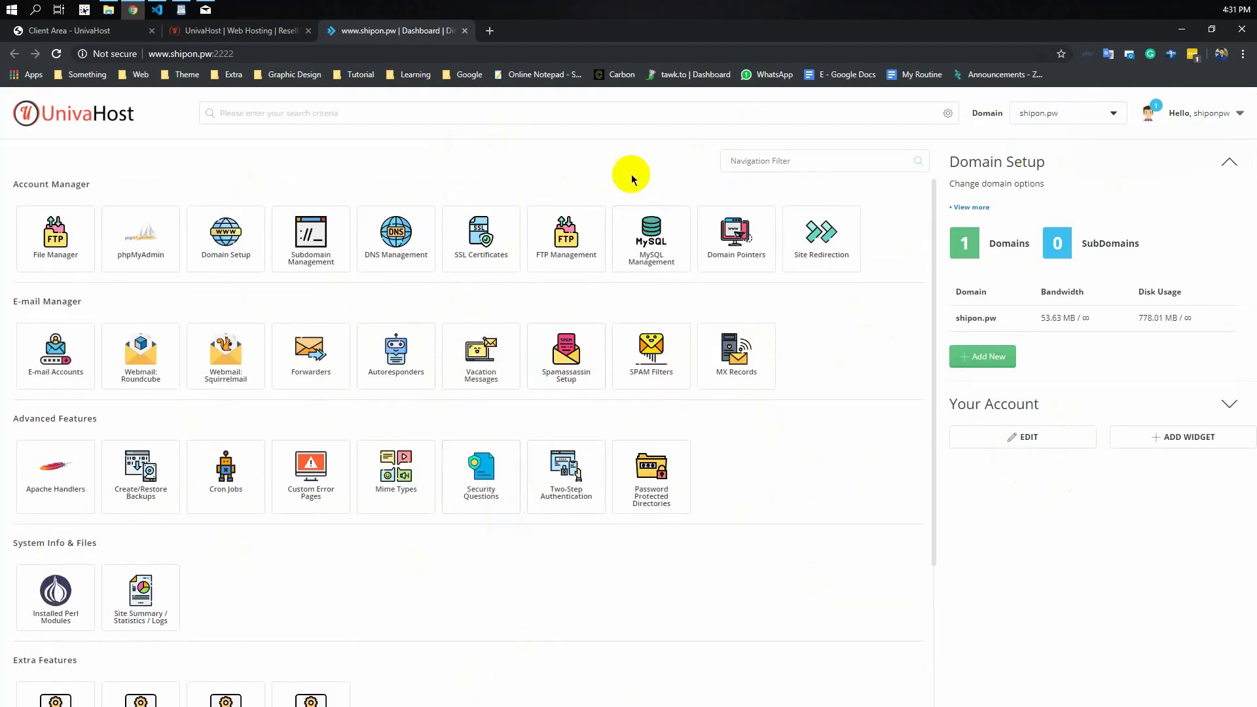
scroll(410, 469, down, 1)
scroll(634, 569, down, 2)
scroll(697, 342, up, 2)
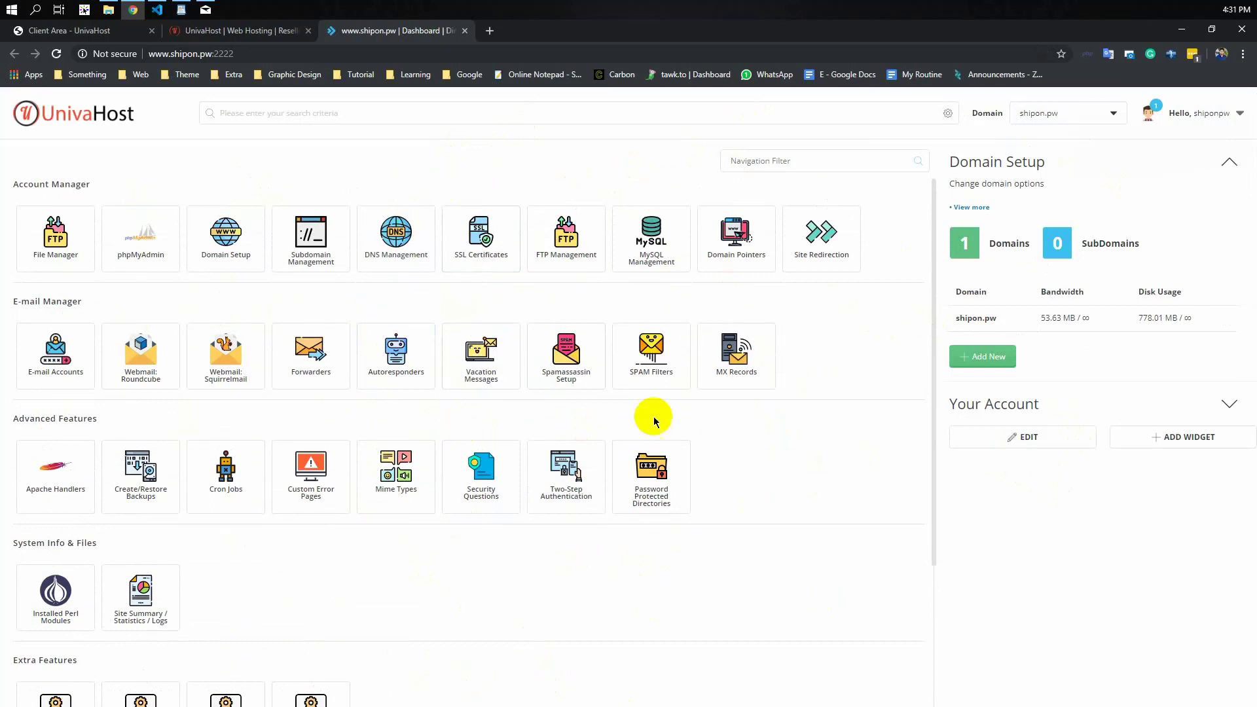
click(988, 243)
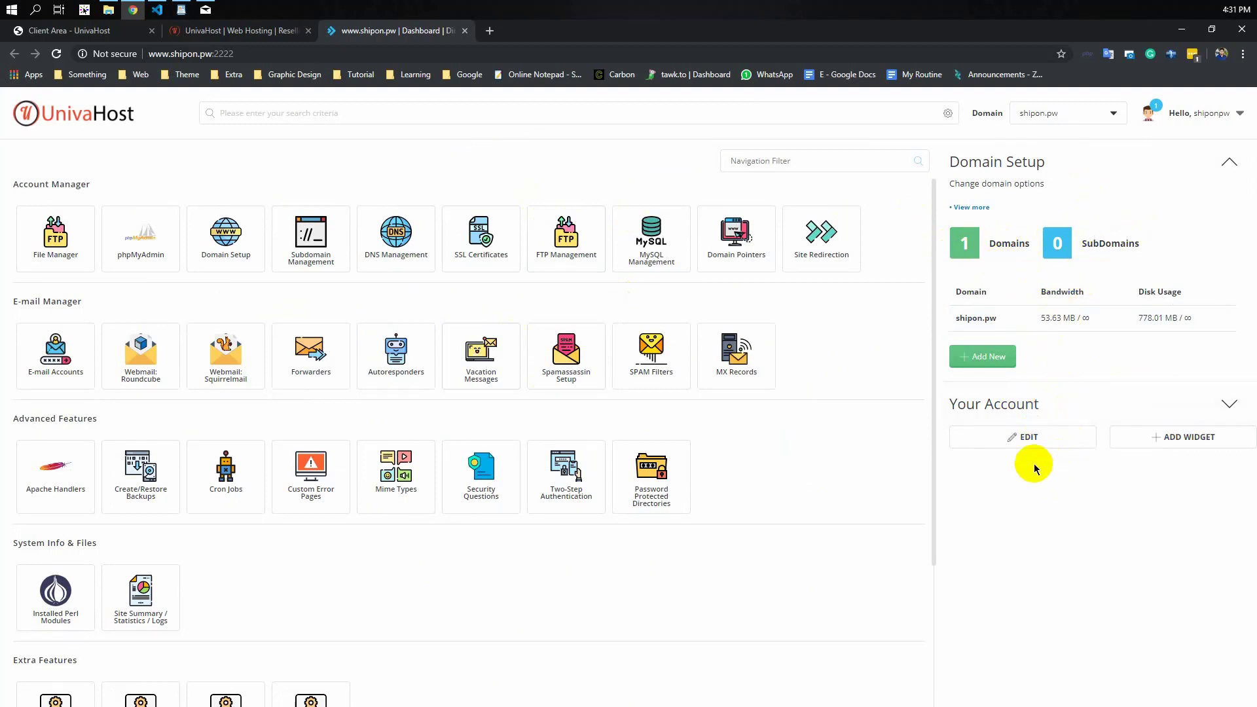
Enter sidebar edit mode and move Your Account above Domain Setup, then back.
click(1025, 443)
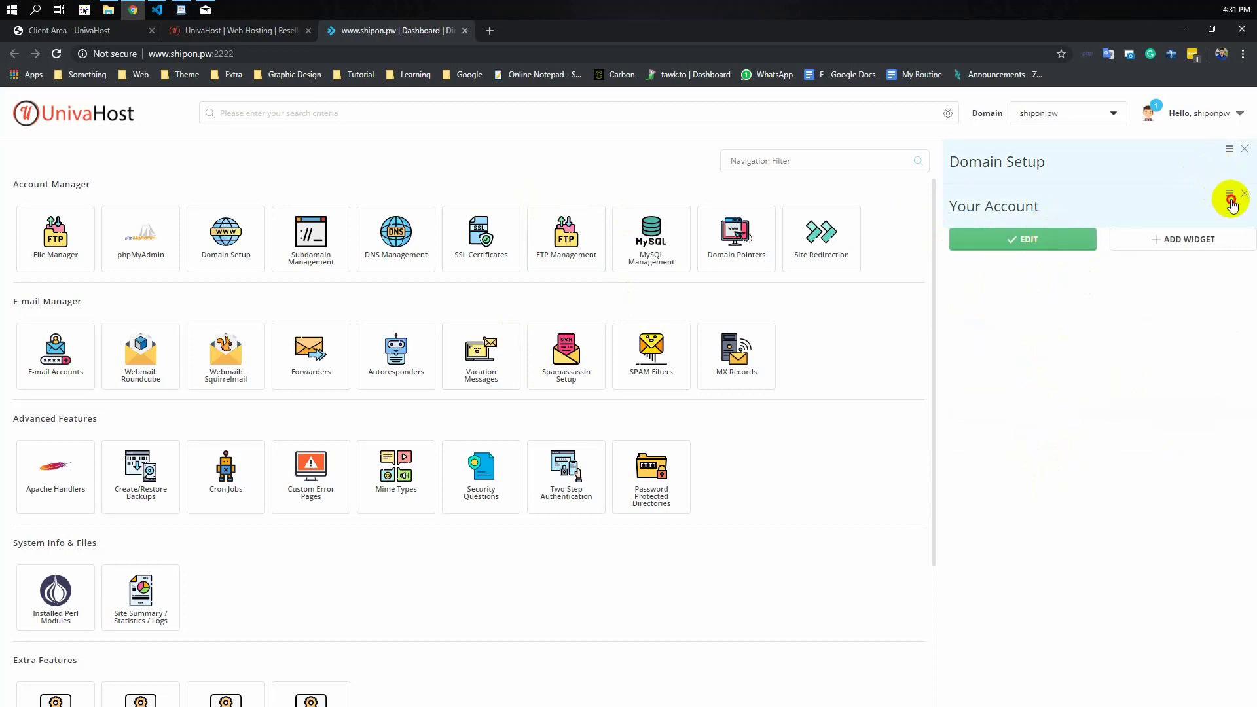
drag(1231, 205, 1227, 151)
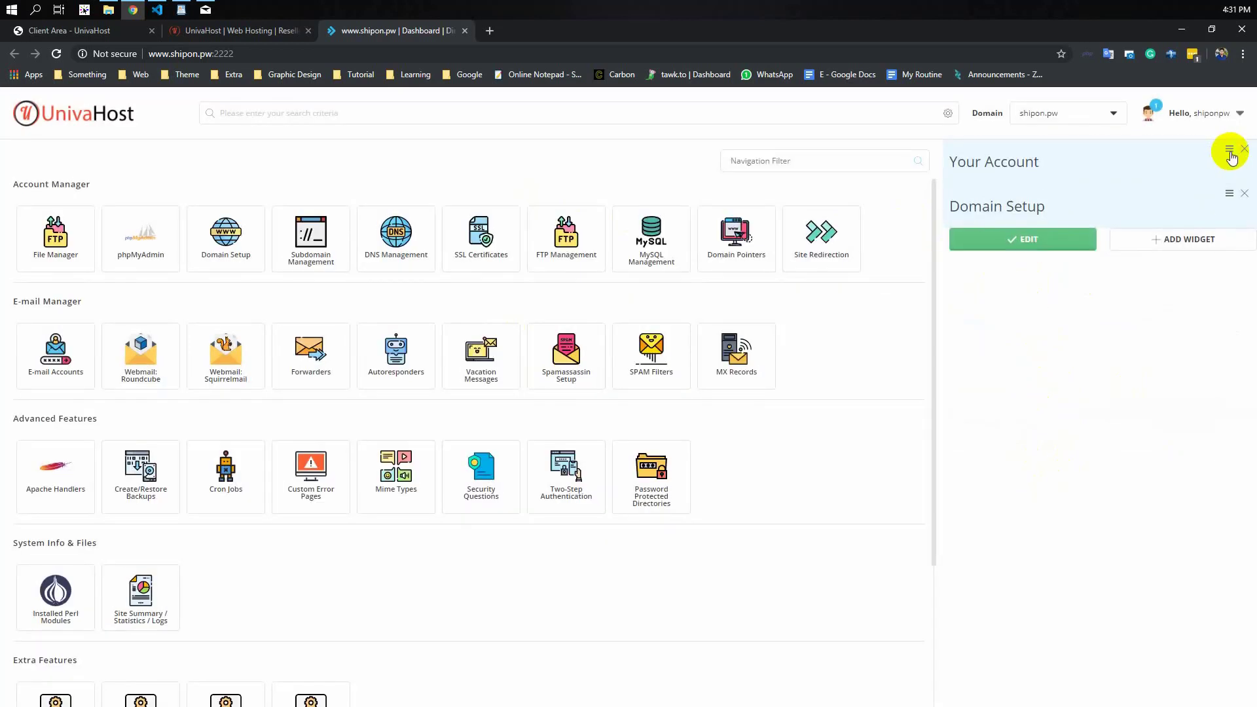
drag(1227, 153, 1225, 203)
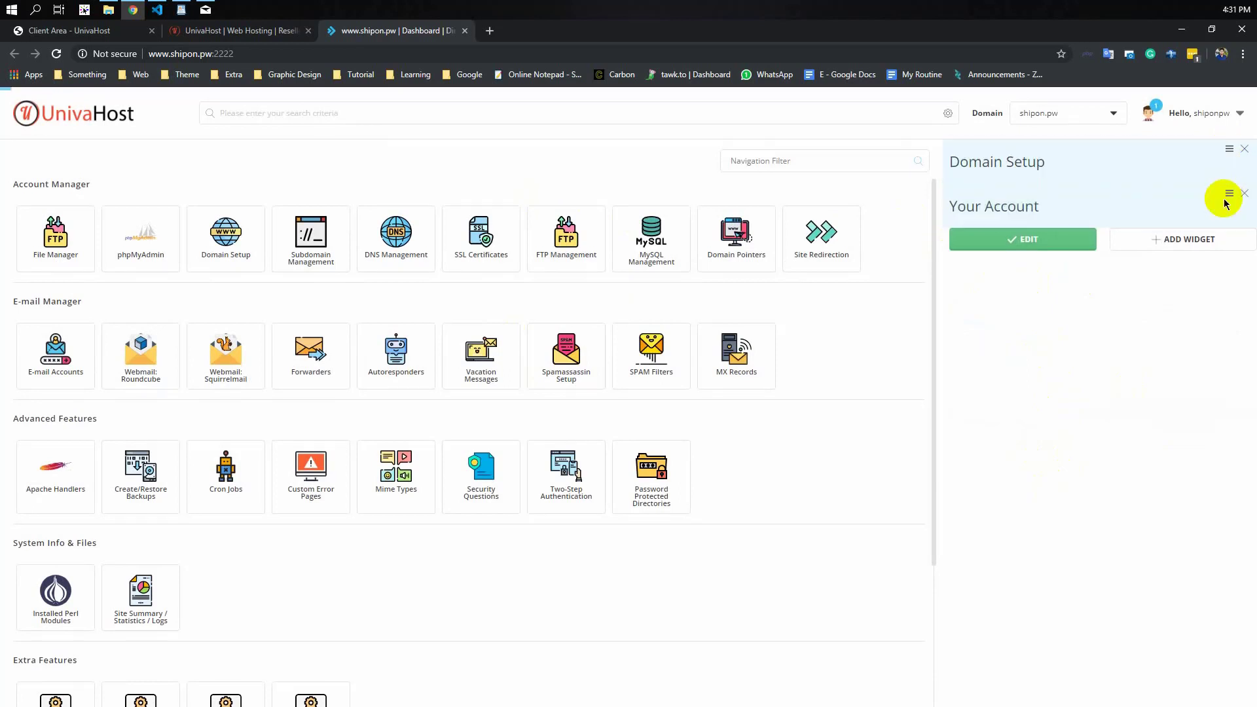
Add the E-mail Accounts and Databases widgets to the sidebar and finish editing.
click(1156, 240)
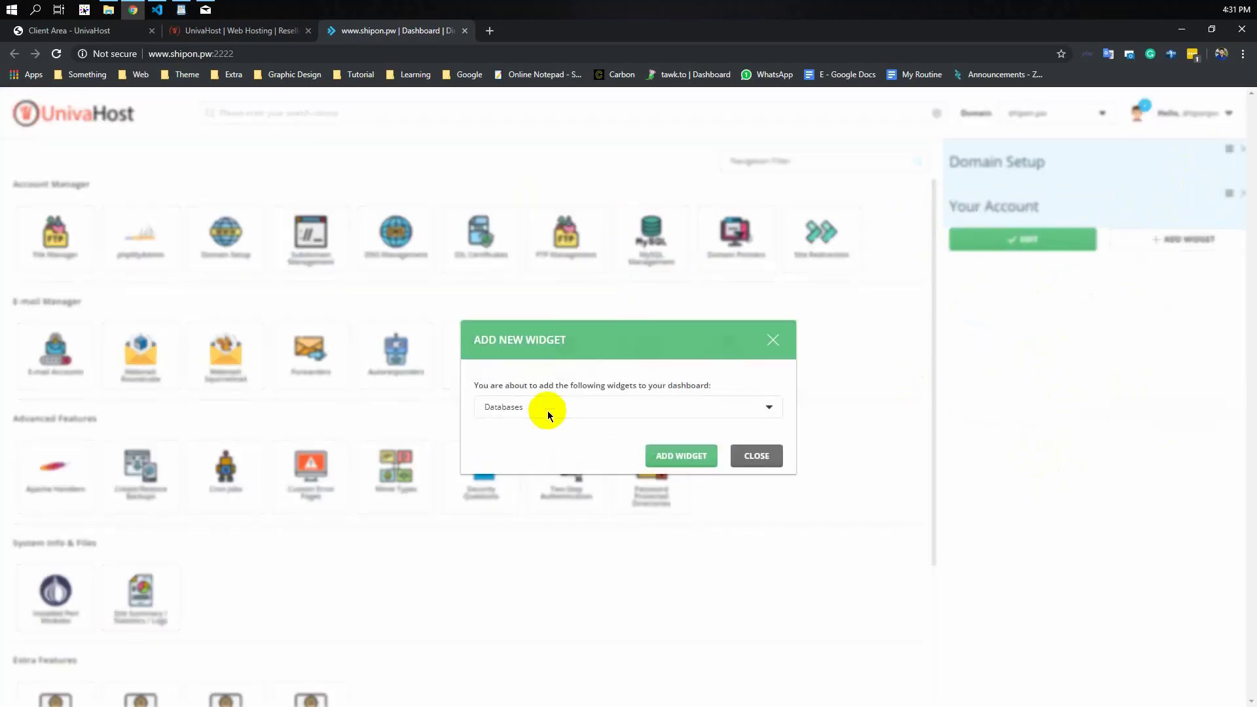
click(547, 411)
click(513, 448)
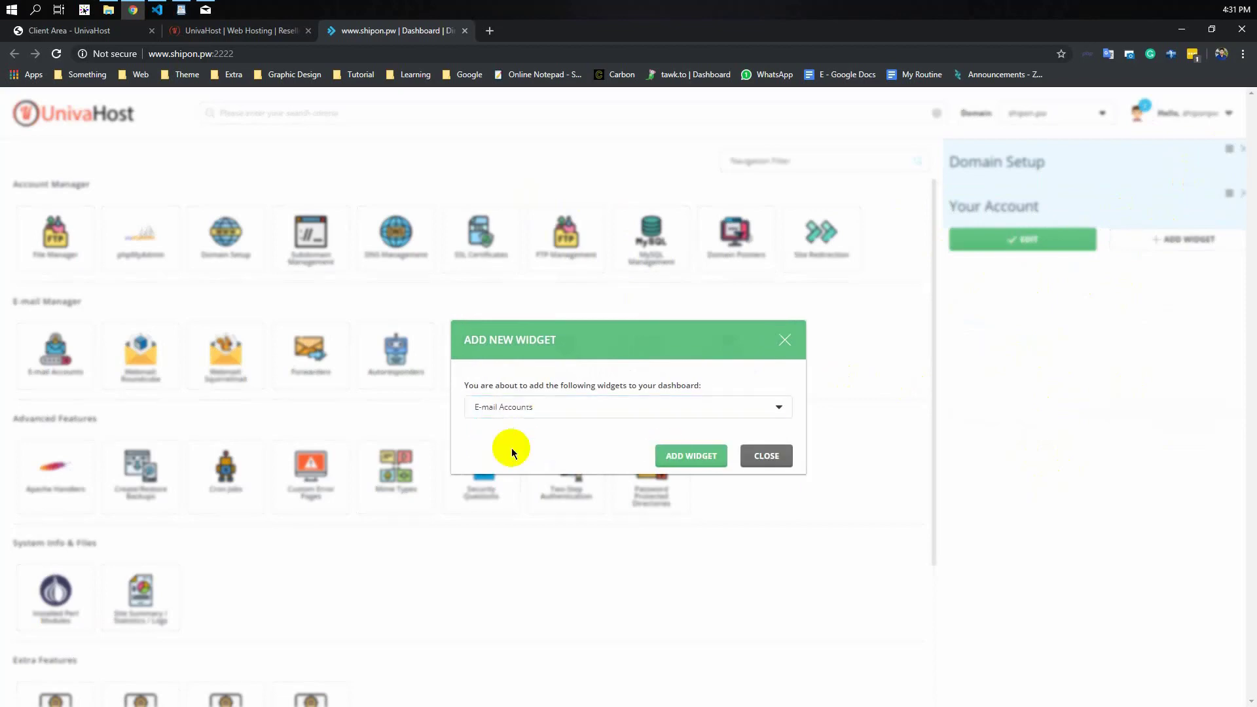
click(689, 456)
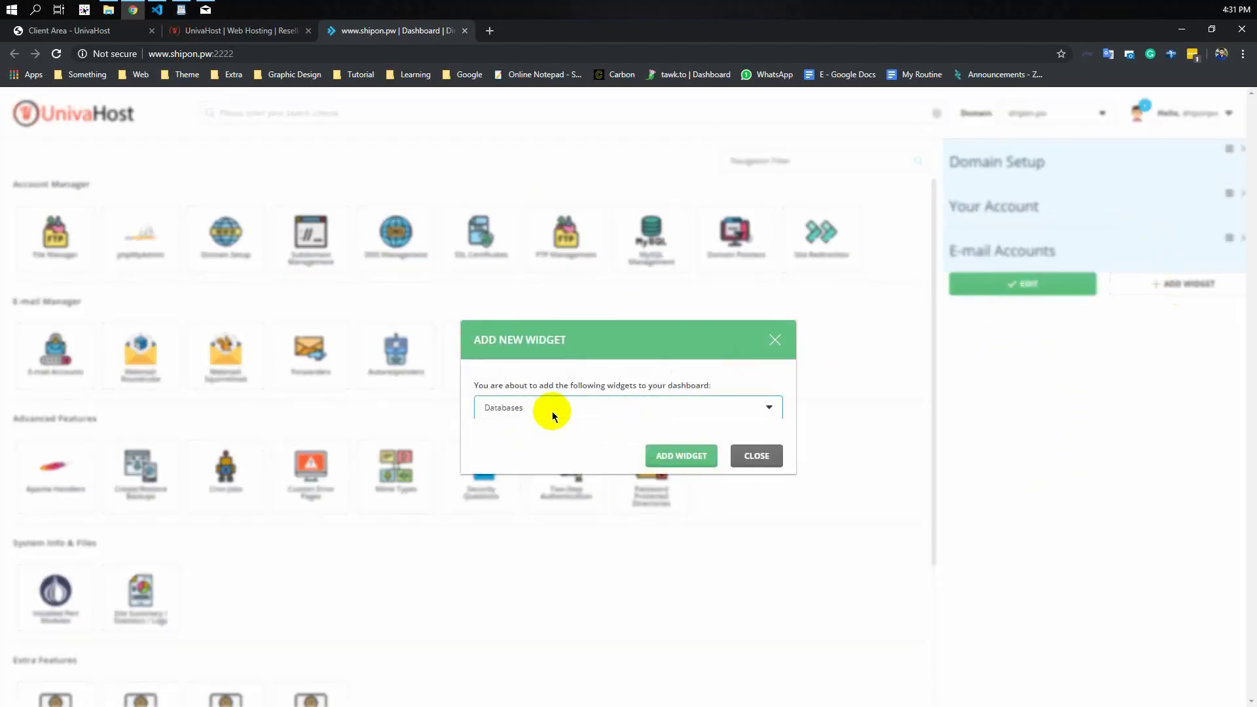
click(552, 413)
click(675, 461)
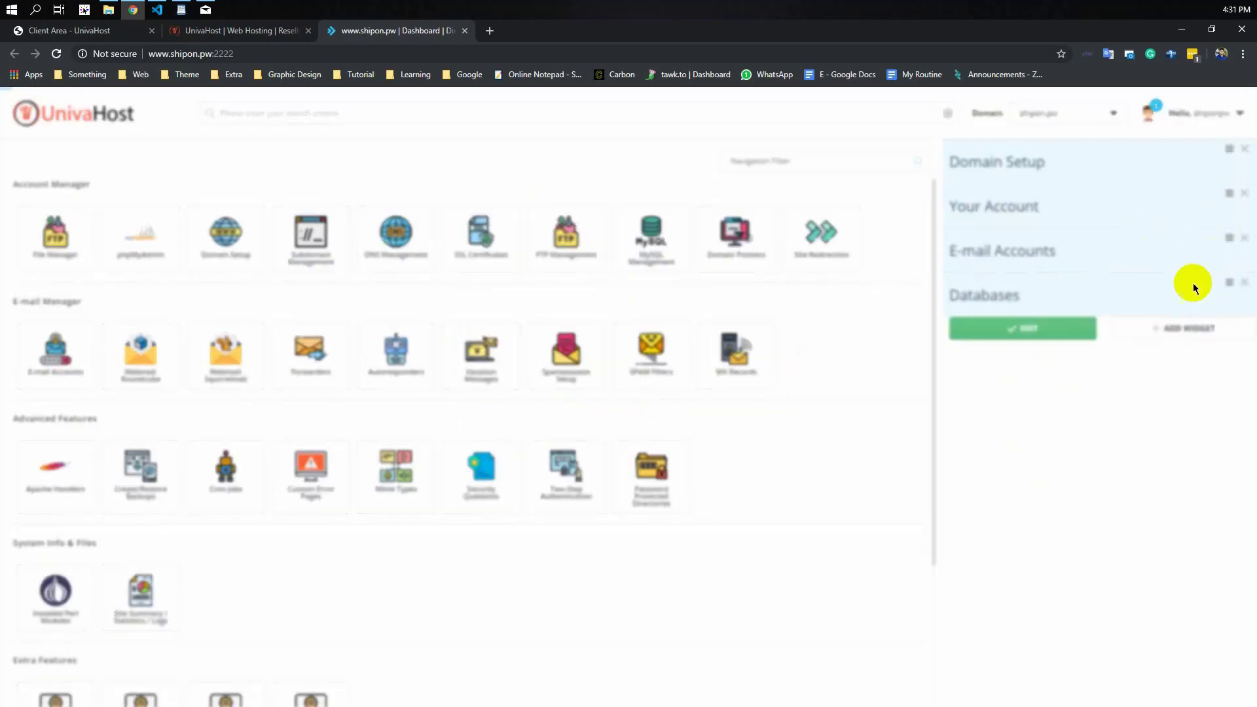
click(1004, 331)
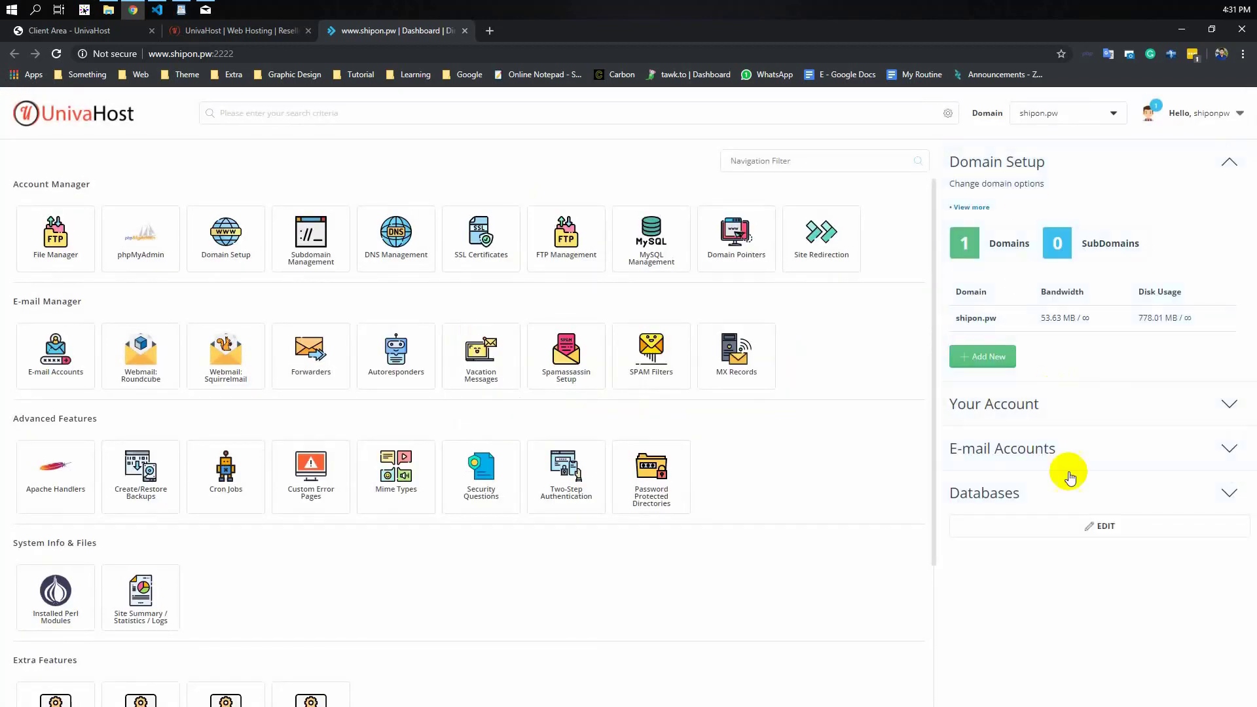
Expand and collapse Your Account, E-mail Accounts, Domain Setup and Databases widgets to view their contents.
click(1133, 404)
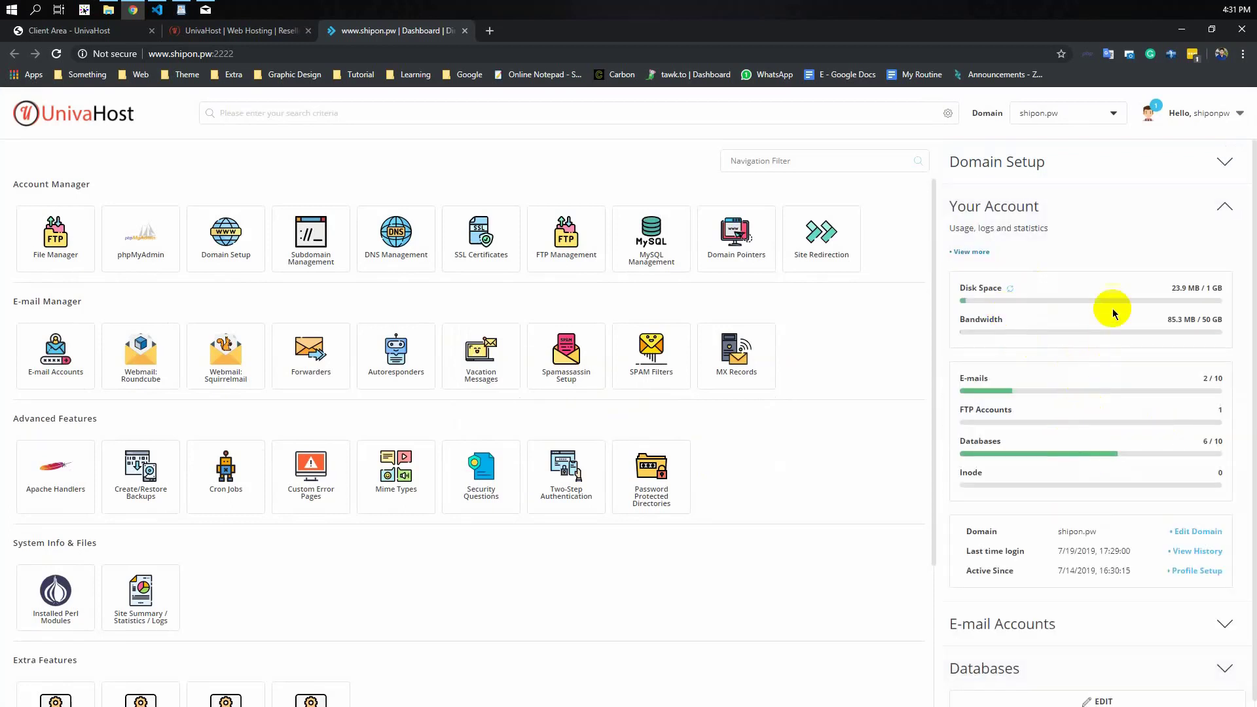
click(1208, 216)
click(1221, 253)
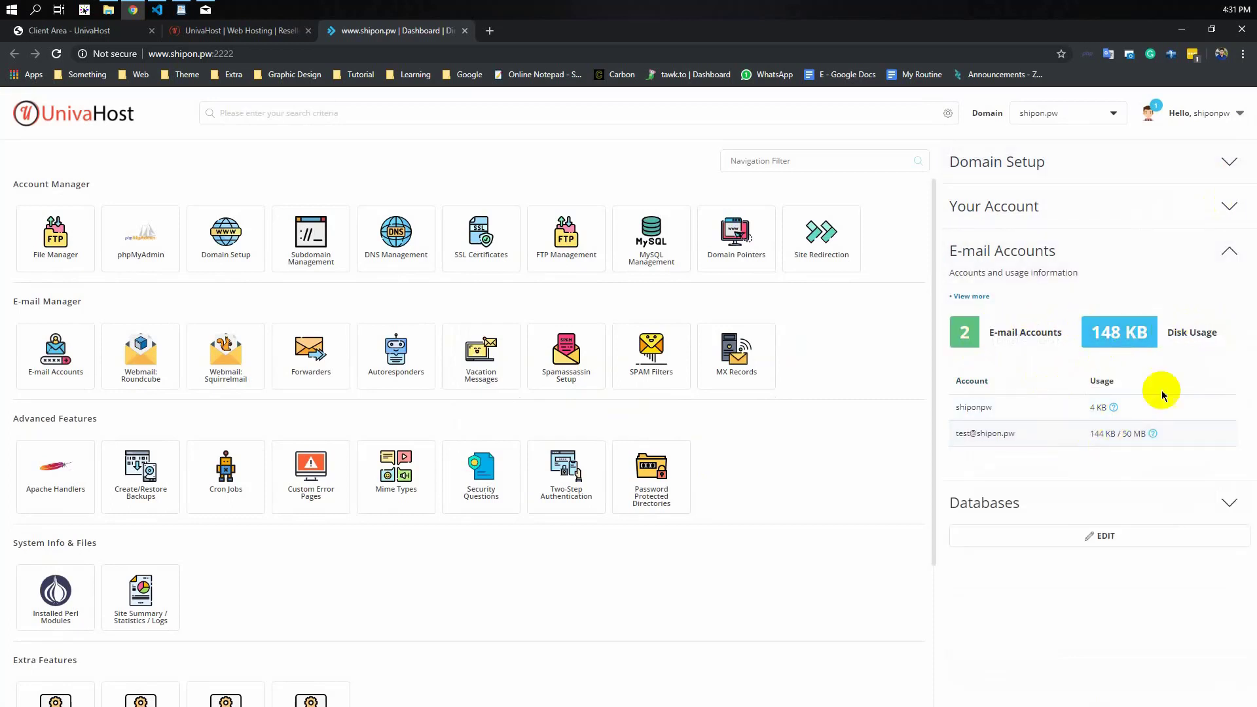
click(1227, 161)
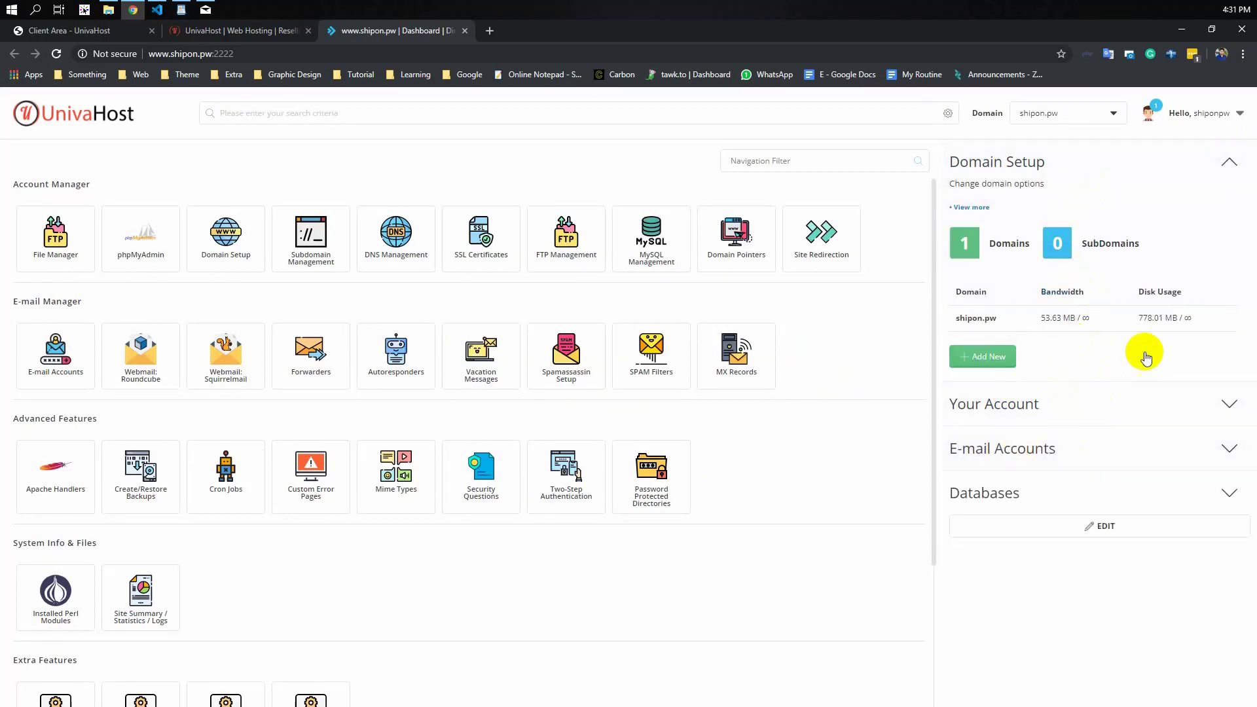
click(1211, 492)
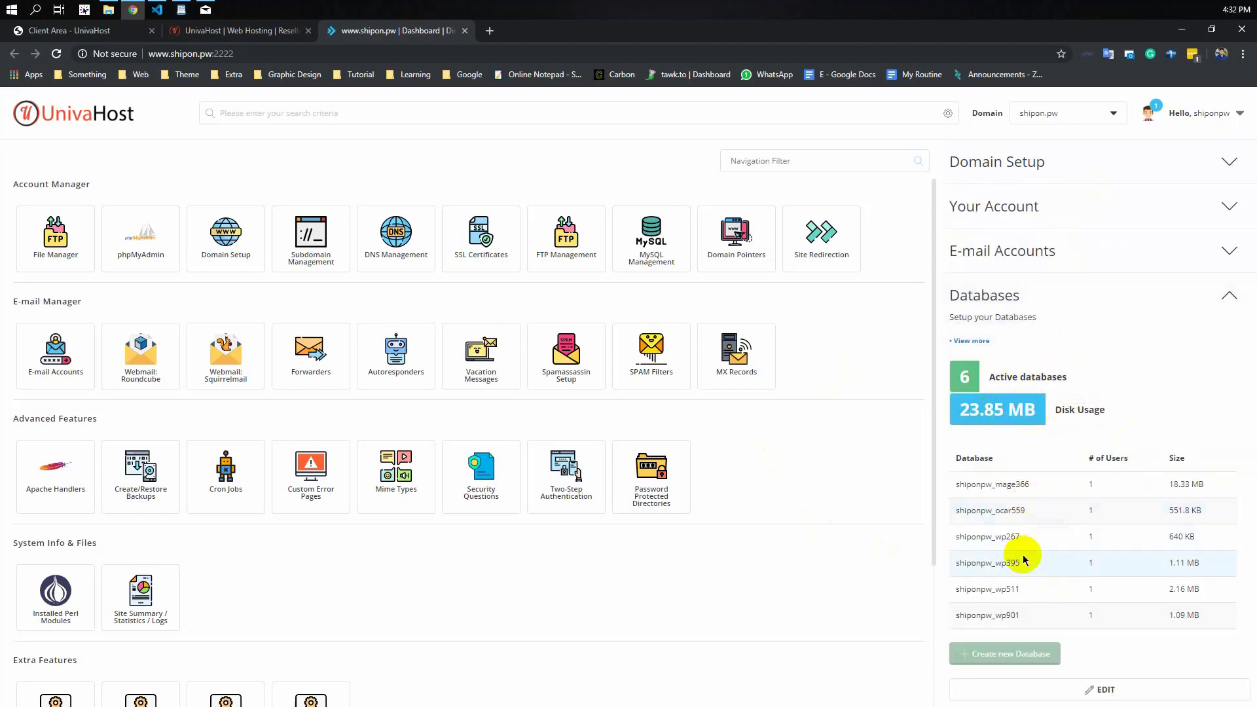
click(1234, 303)
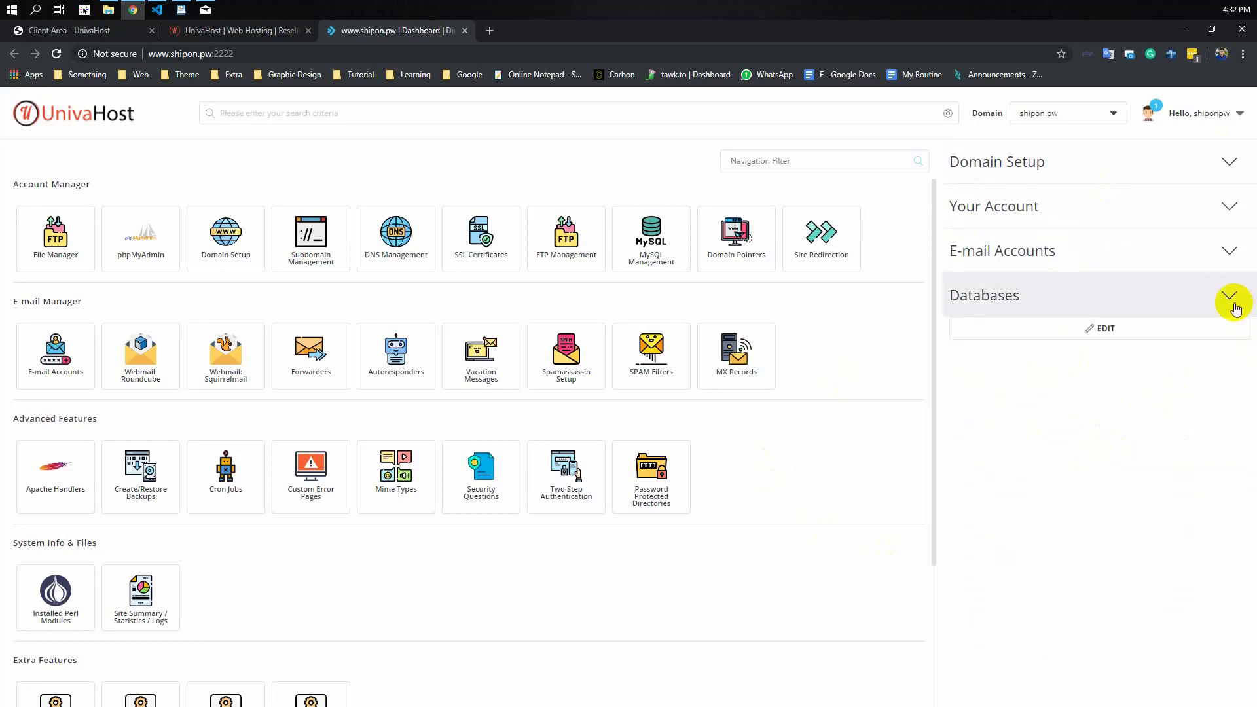
scroll(629, 478, down, 1)
scroll(564, 484, up, 1)
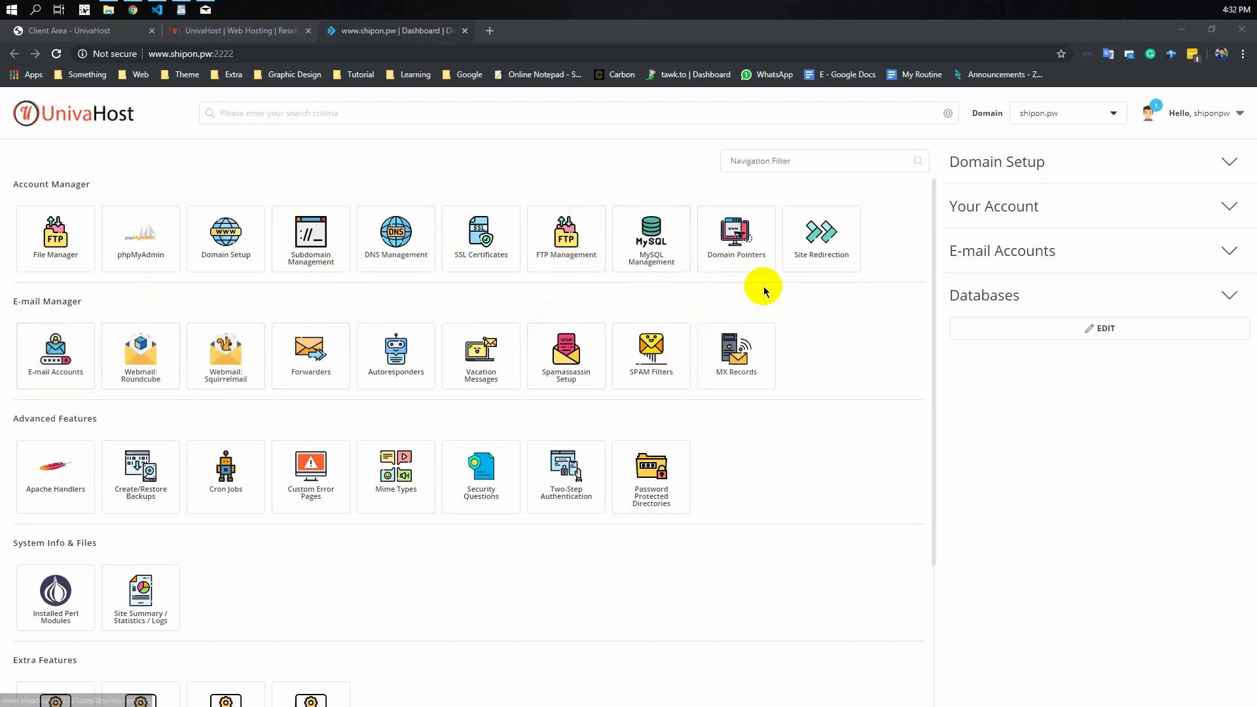
click(744, 271)
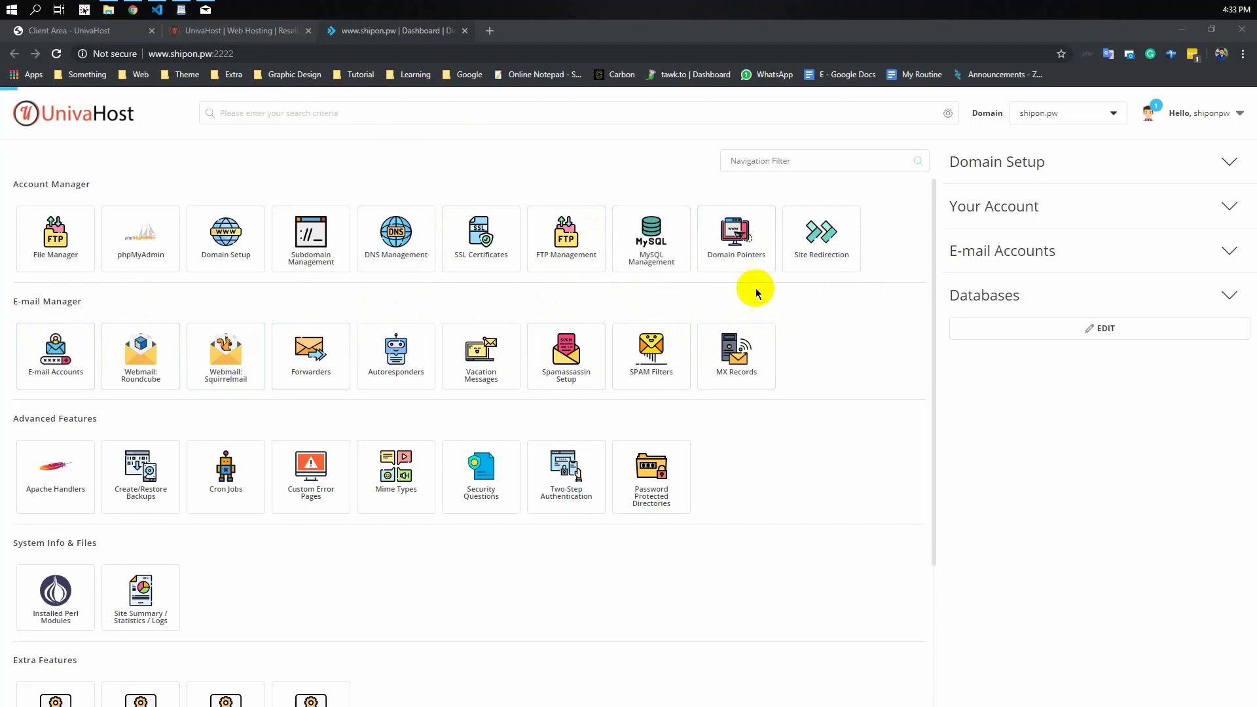